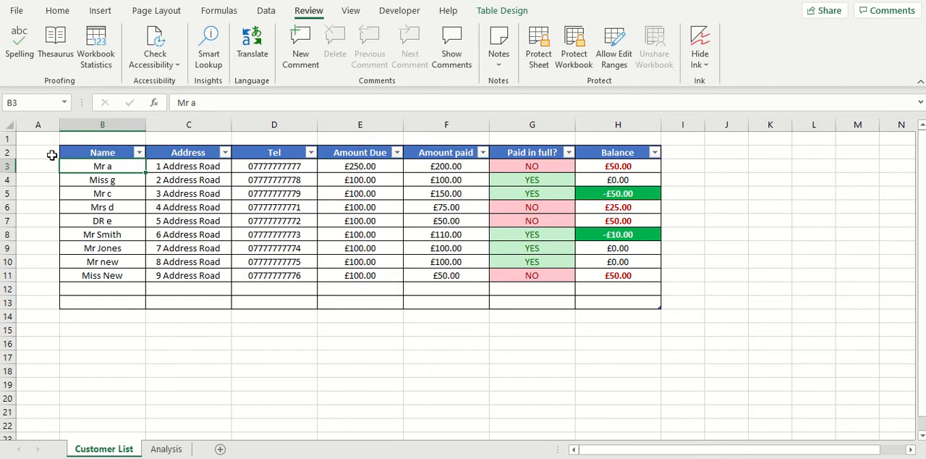
click(51, 151)
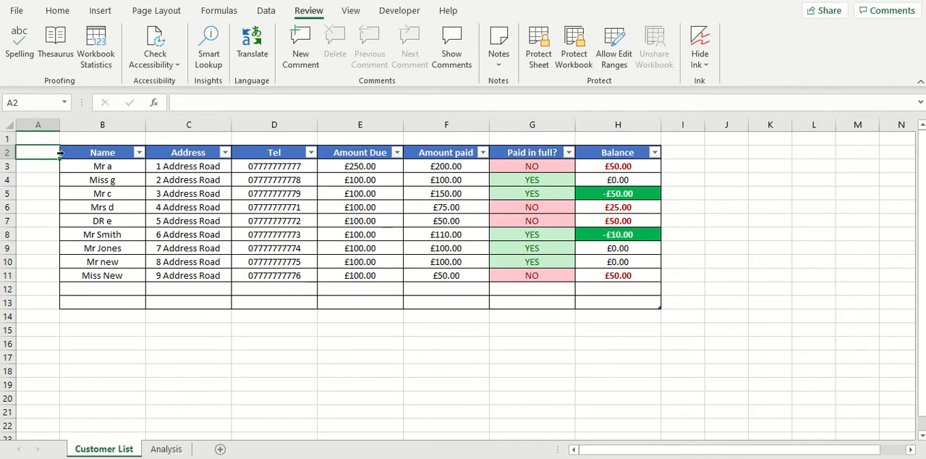
text(Date)
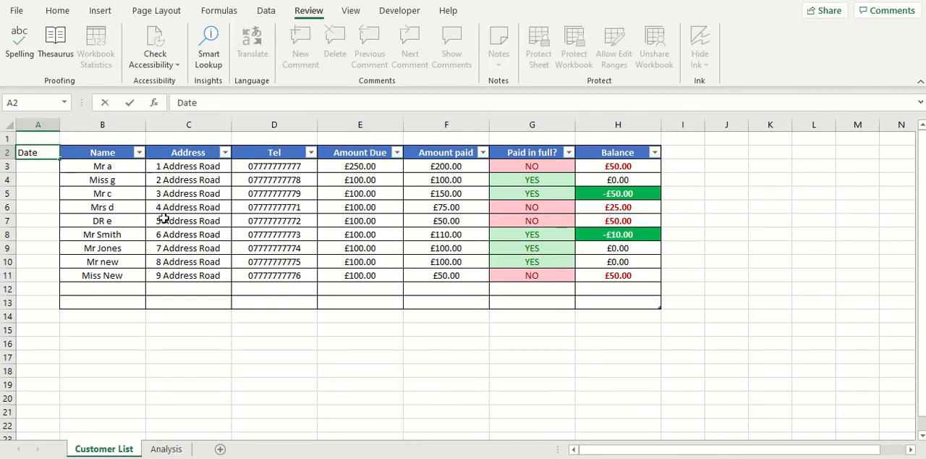
click(164, 219)
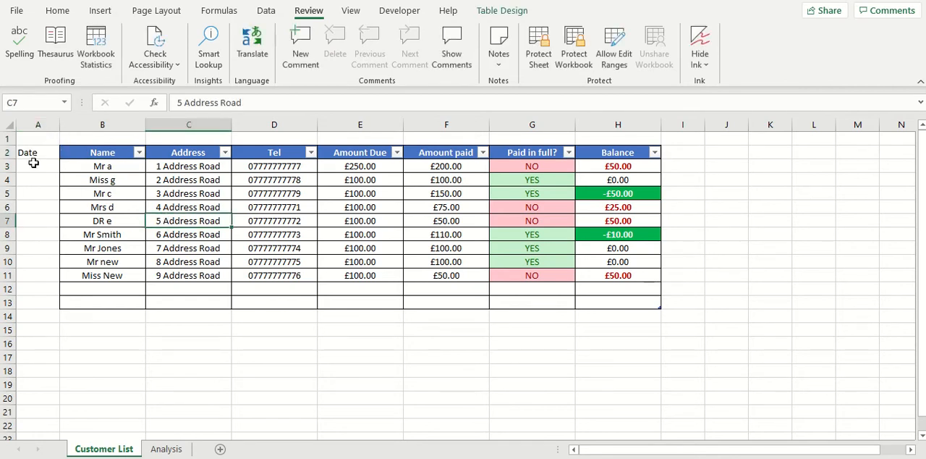
click(34, 165)
click(32, 152)
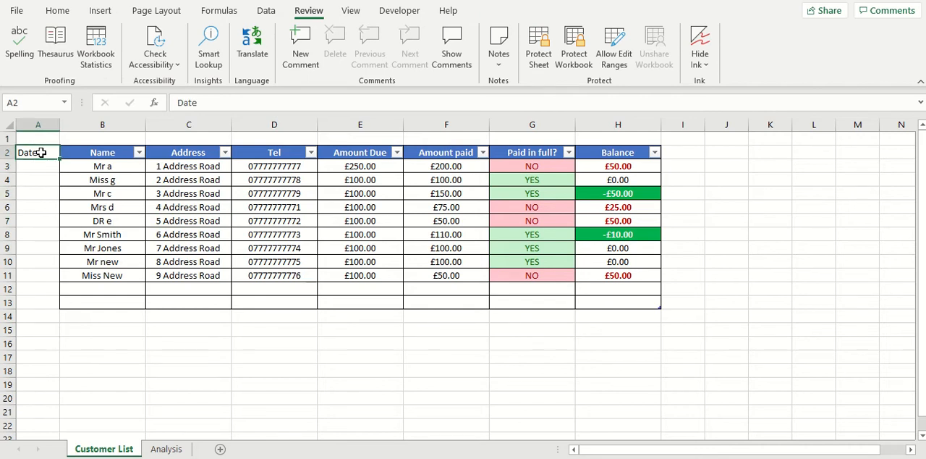
key(Delete)
click(85, 219)
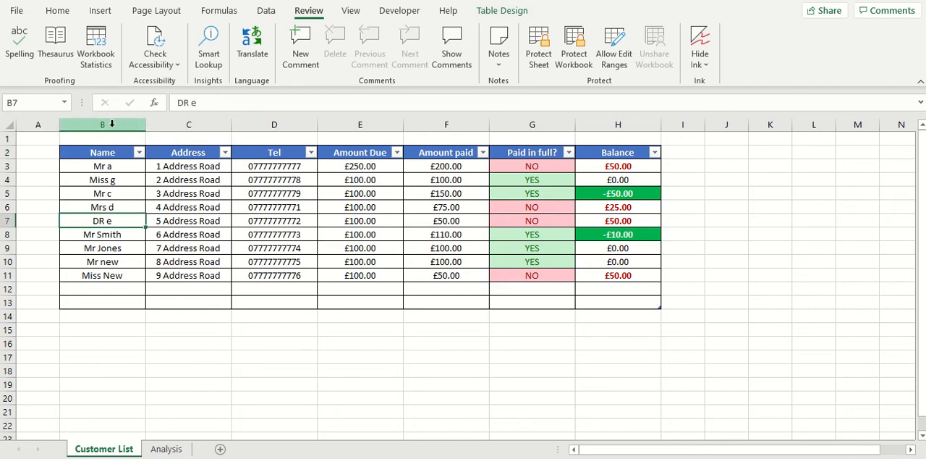
right_click(114, 125)
click(151, 241)
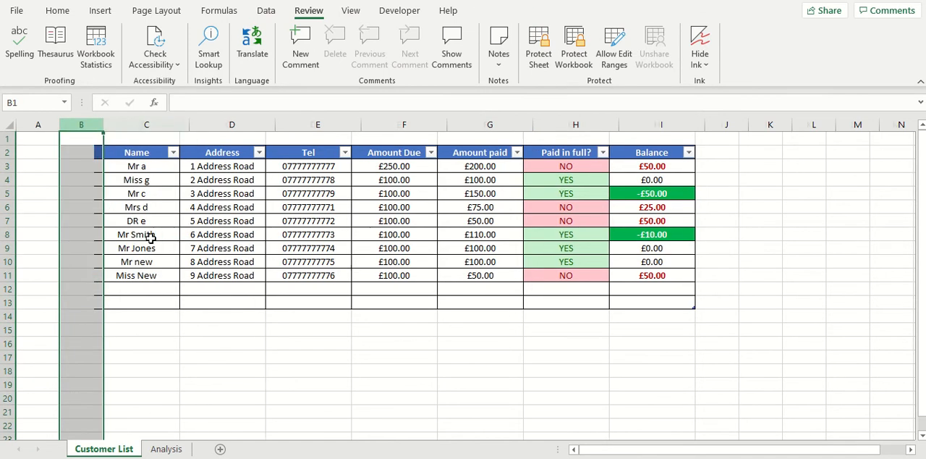
click(140, 207)
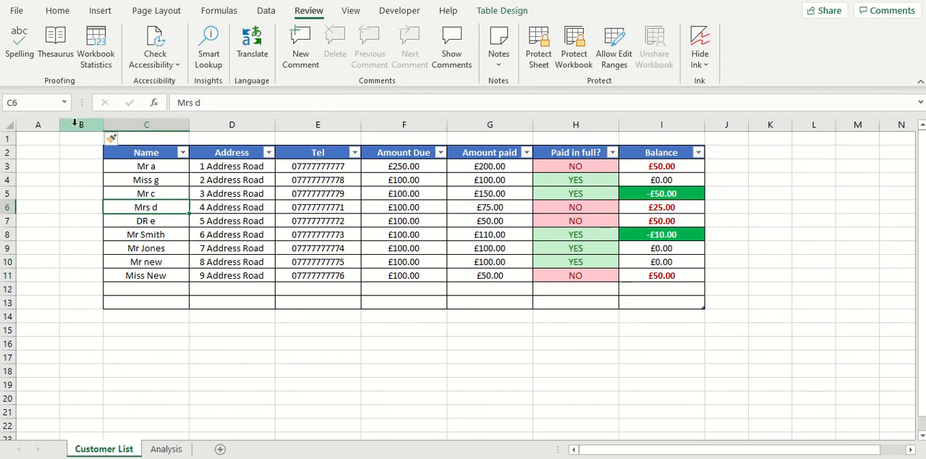
click(74, 124)
right_click(75, 125)
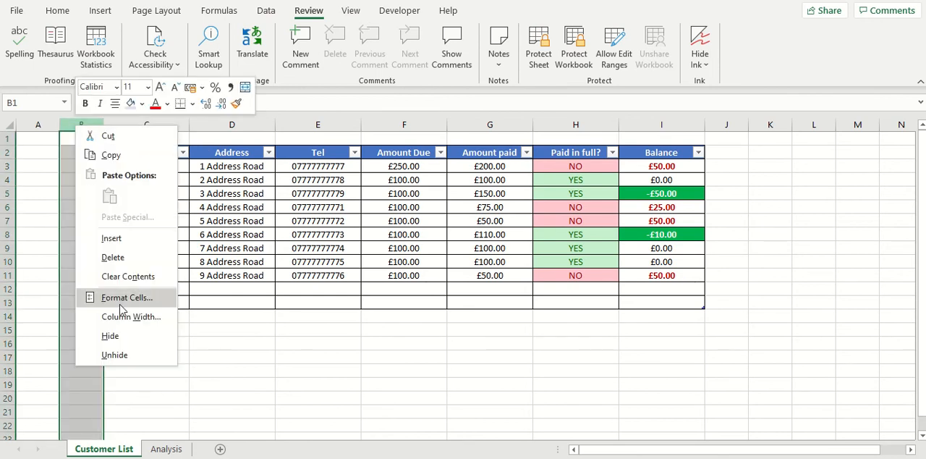
click(120, 262)
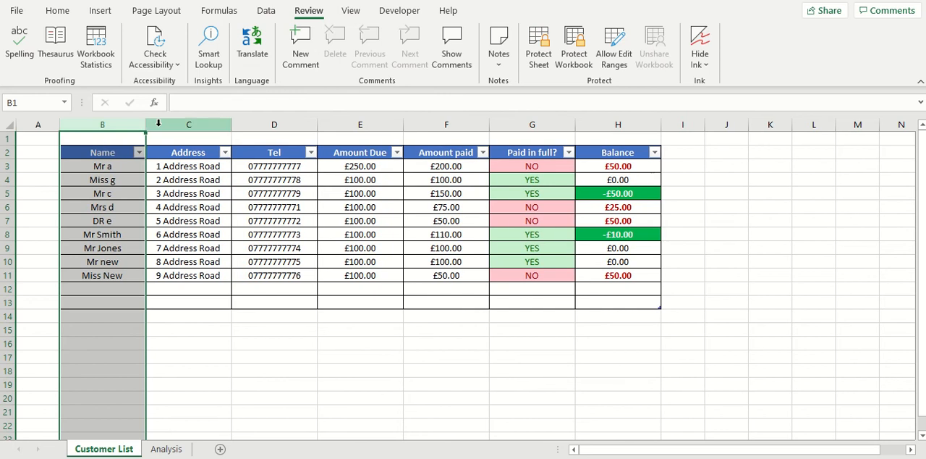
Step: Insert a new table column between Name and Address and title it Date
click(157, 123)
right_click(159, 122)
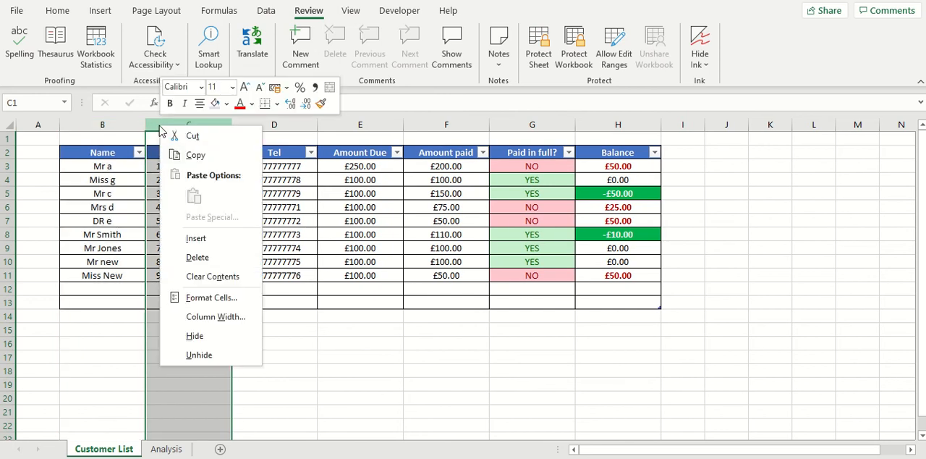
click(203, 241)
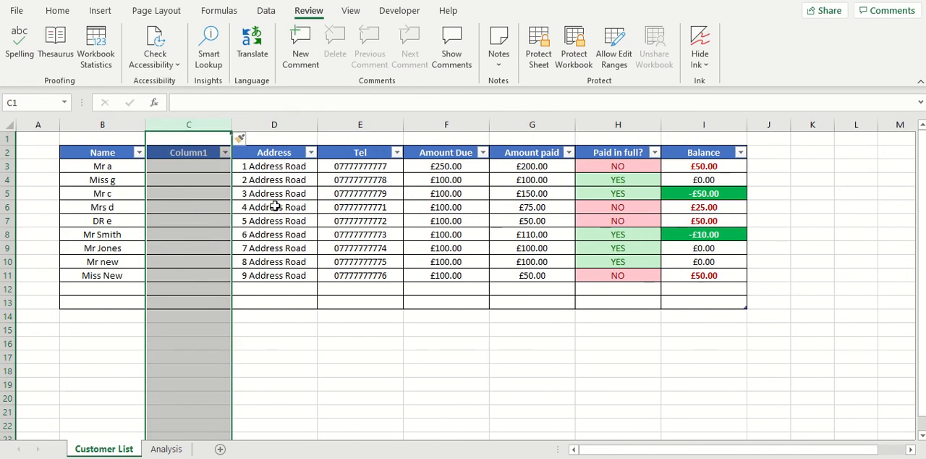
click(217, 194)
click(197, 154)
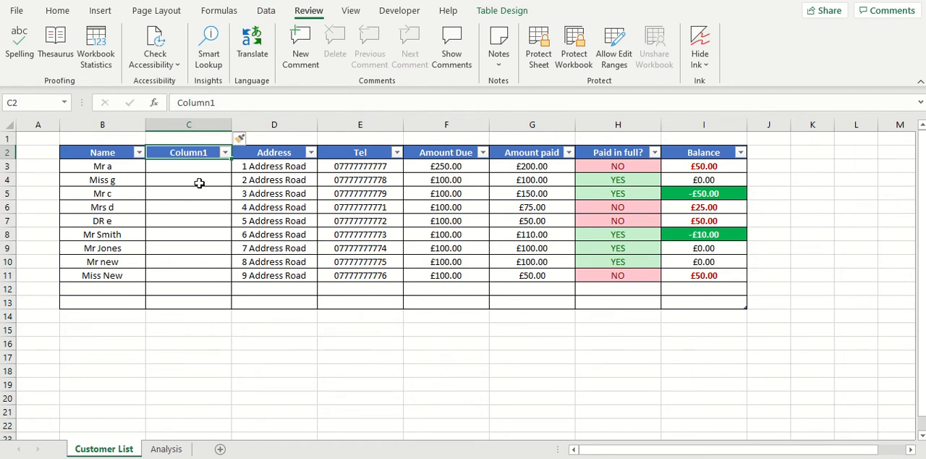
text(Da)
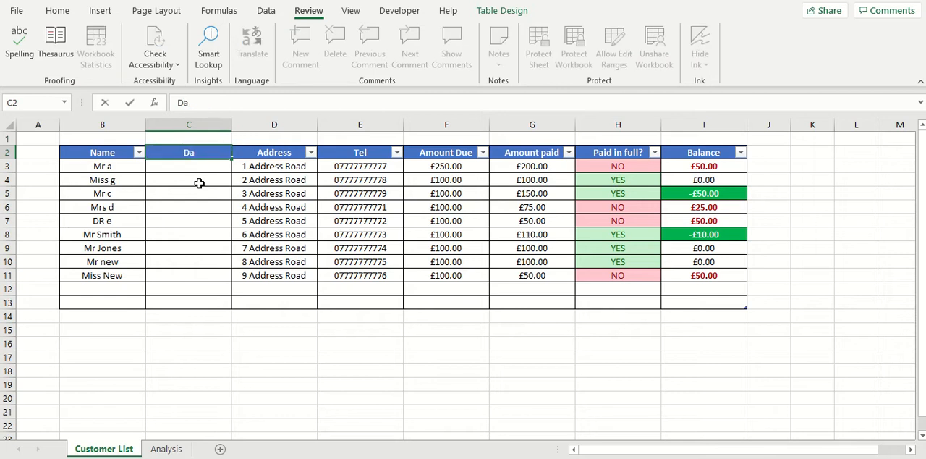
text(te)
click(206, 178)
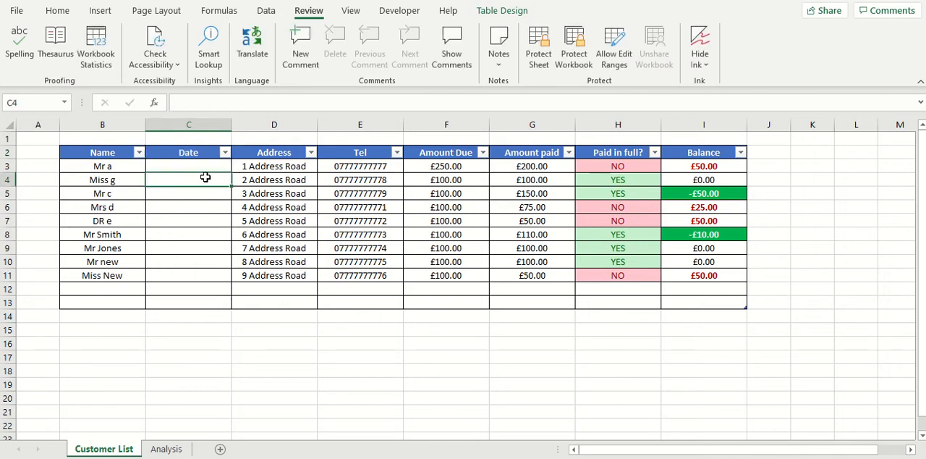
Step: Move the Date column in front of the Name column so it becomes the table's first column
click(189, 120)
right_click(191, 122)
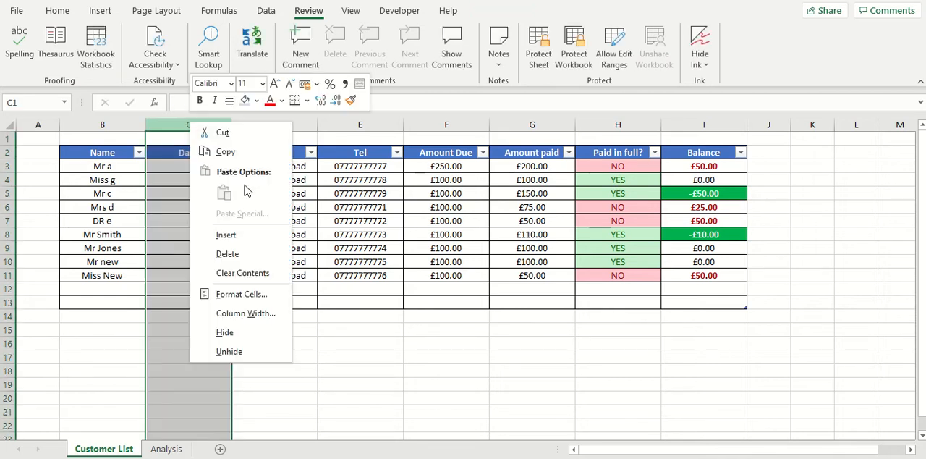
click(223, 132)
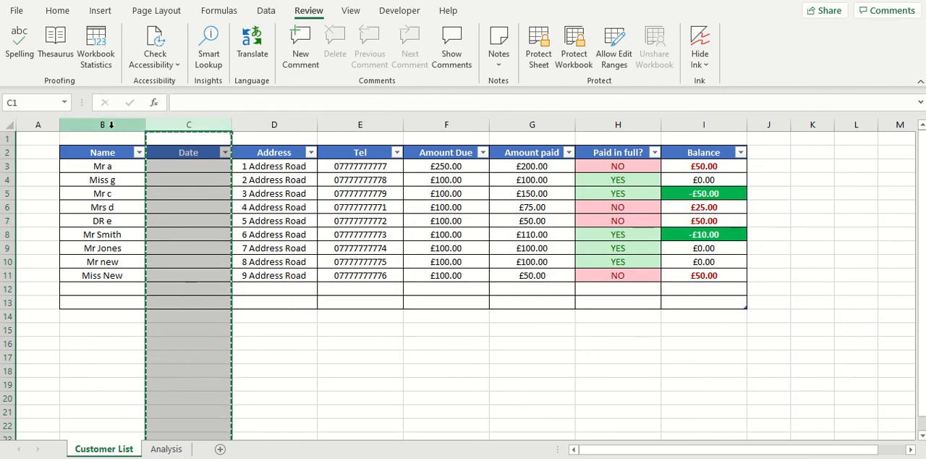
right_click(114, 125)
click(166, 241)
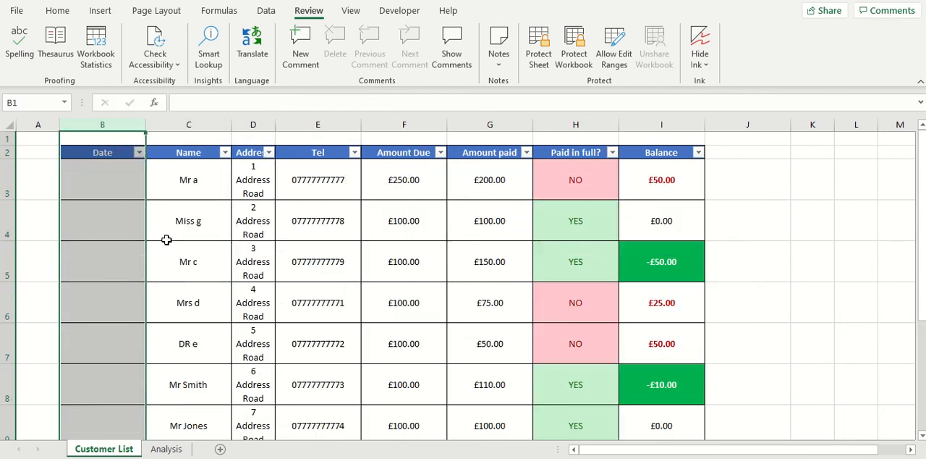
click(187, 180)
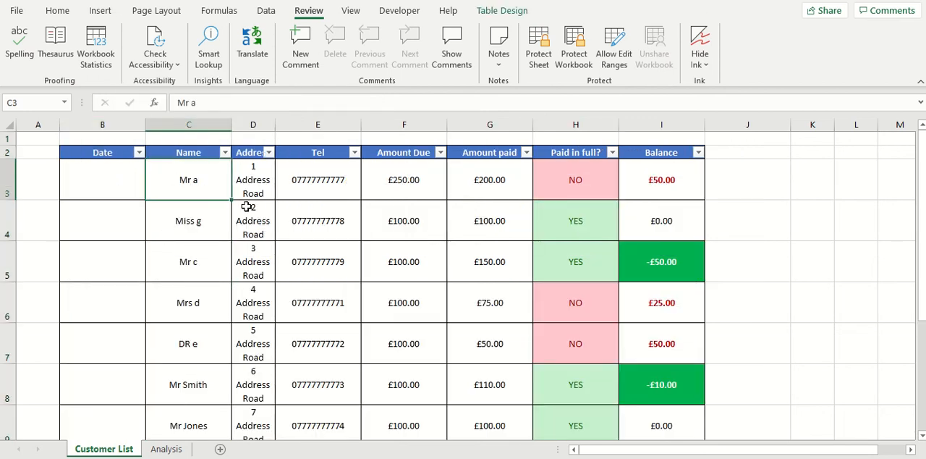
click(125, 184)
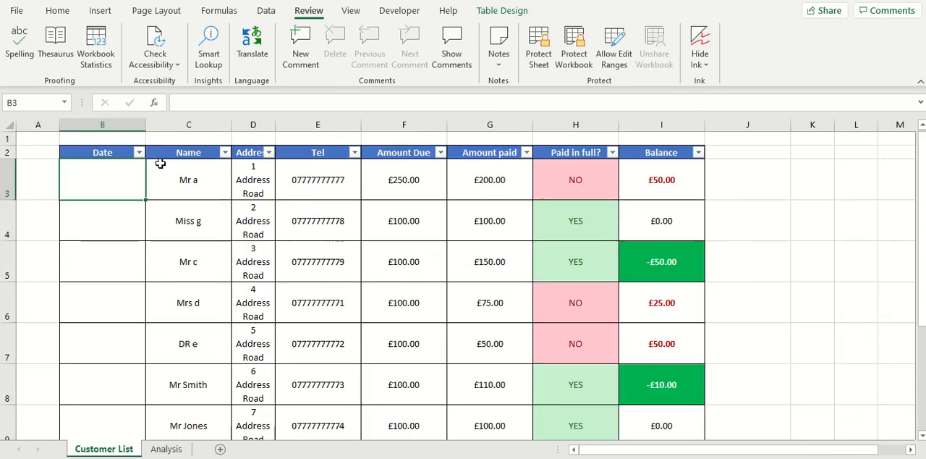
Step: Widen all table columns so the Address entries fit on a single line
click(13, 126)
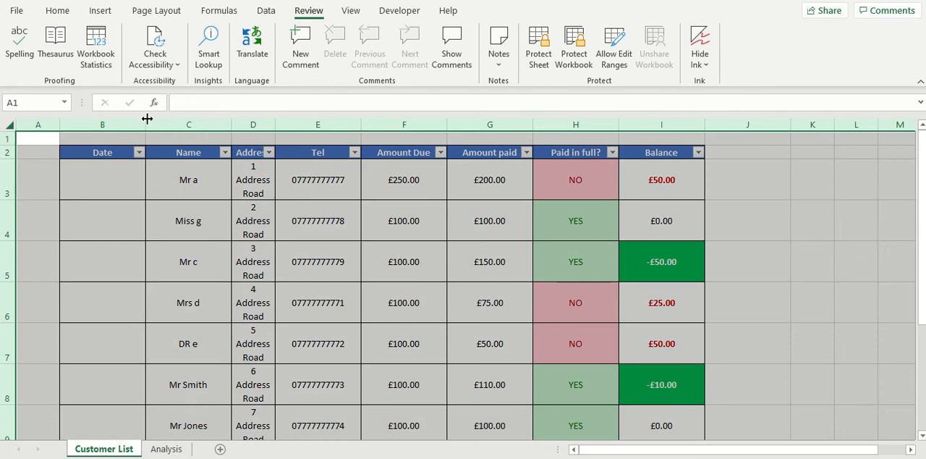
drag(146, 116, 21, 128)
click(150, 137)
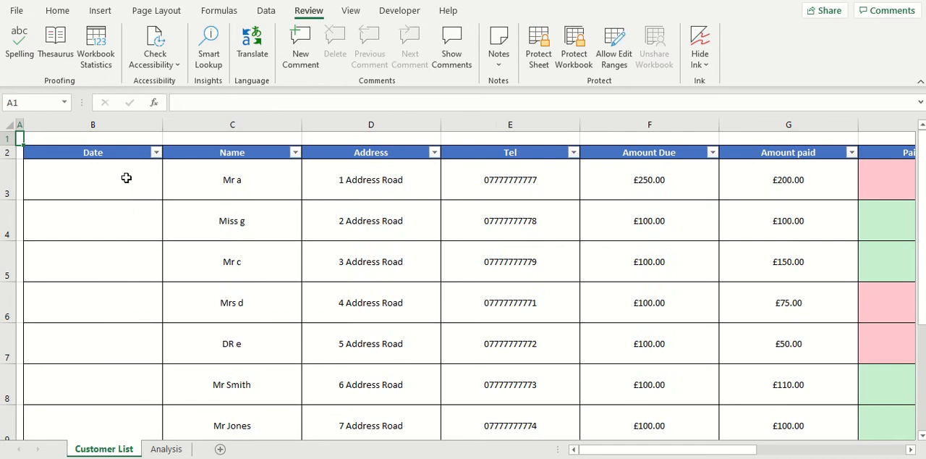
click(77, 174)
Step: Auto-fit the height of all rows in the sheet to their contents
drag(8, 159, 9, 170)
click(12, 126)
drag(15, 210, 15, 210)
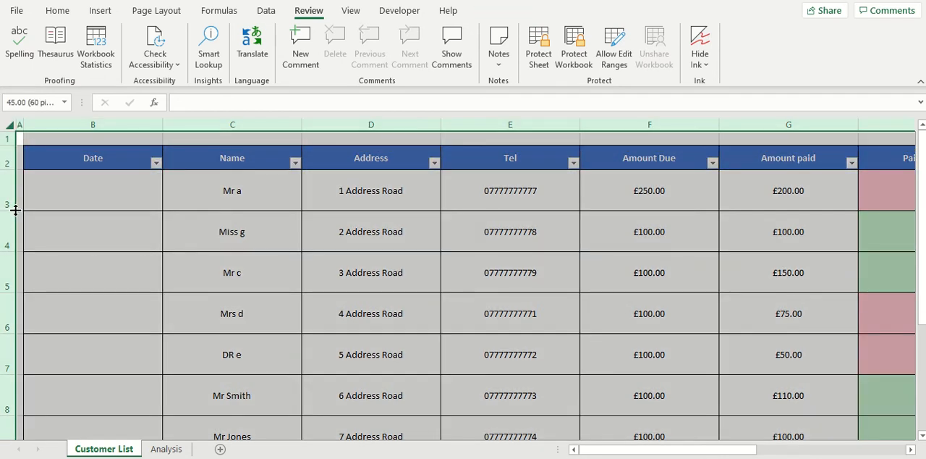
double_click(16, 210)
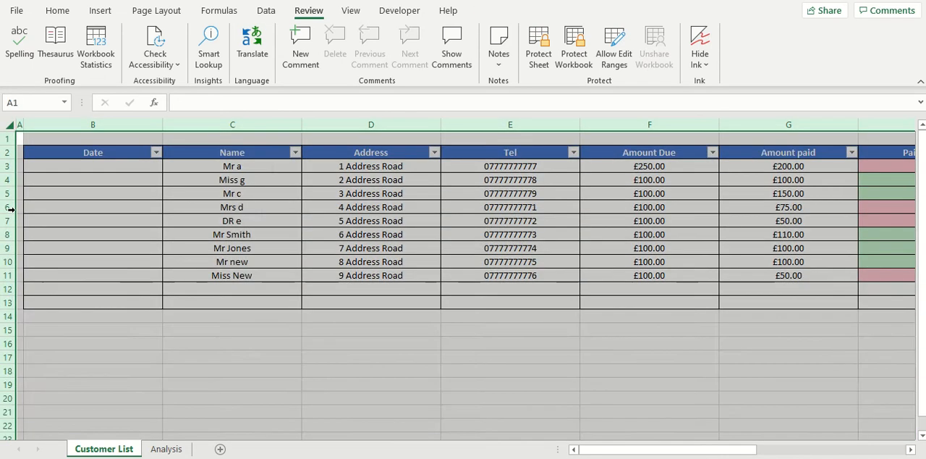
click(403, 209)
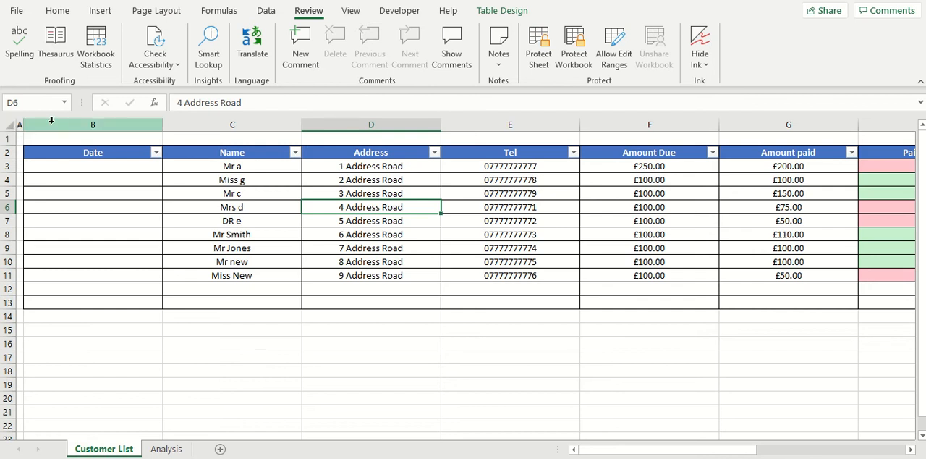
Step: Give all columns one equal, narrower width, and shrink the empty column A further
click(8, 126)
drag(160, 125, 118, 124)
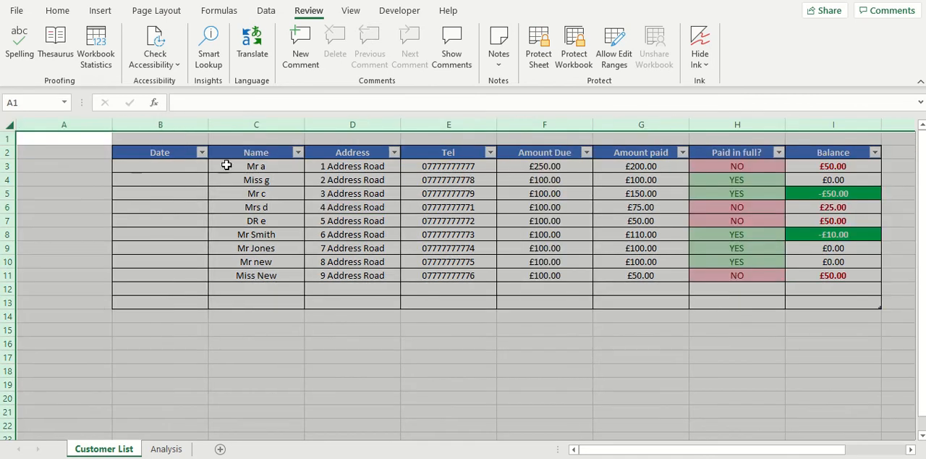
click(94, 162)
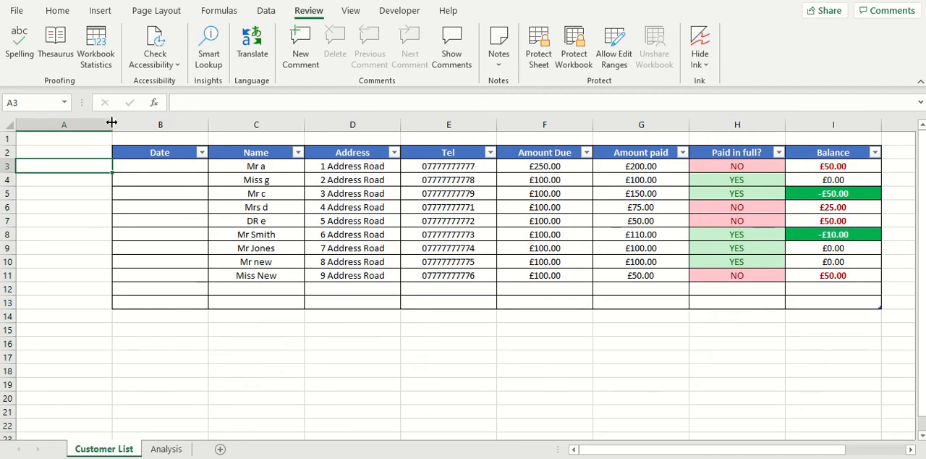
drag(111, 122, 38, 126)
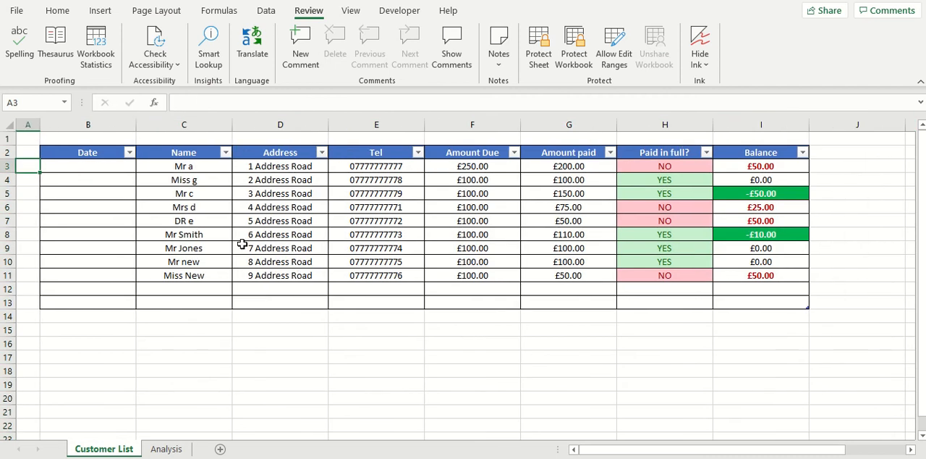
Step: Make the table's header row 2 taller than the data rows
click(101, 166)
drag(12, 160, 17, 183)
click(478, 243)
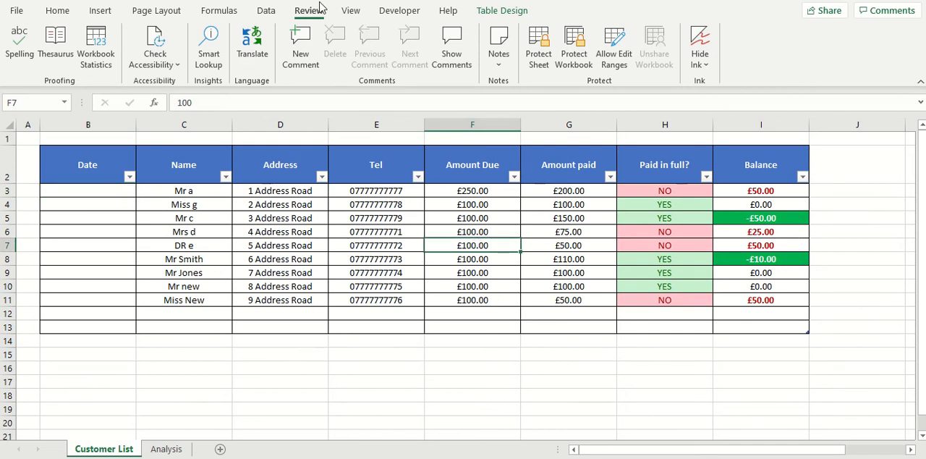
click(111, 188)
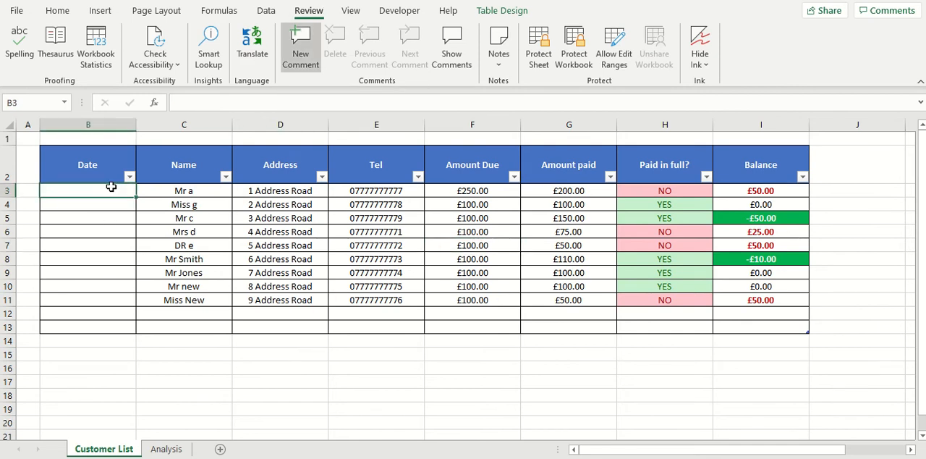
click(118, 205)
click(121, 191)
click(125, 205)
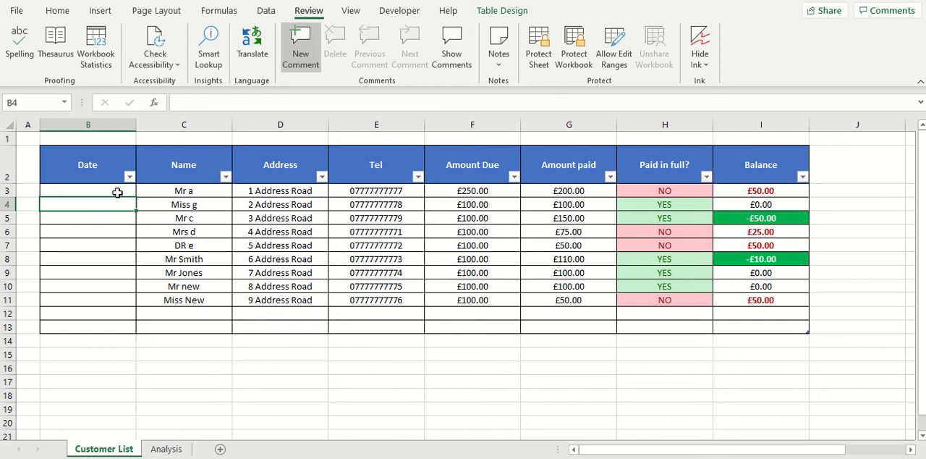
Step: Format the Date column's cells in the table as dates of type *14/03/2012
mouse_move(118, 192)
mouse_down()
mouse_move(126, 248)
mouse_move(119, 327)
mouse_move(119, 192)
mouse_up()
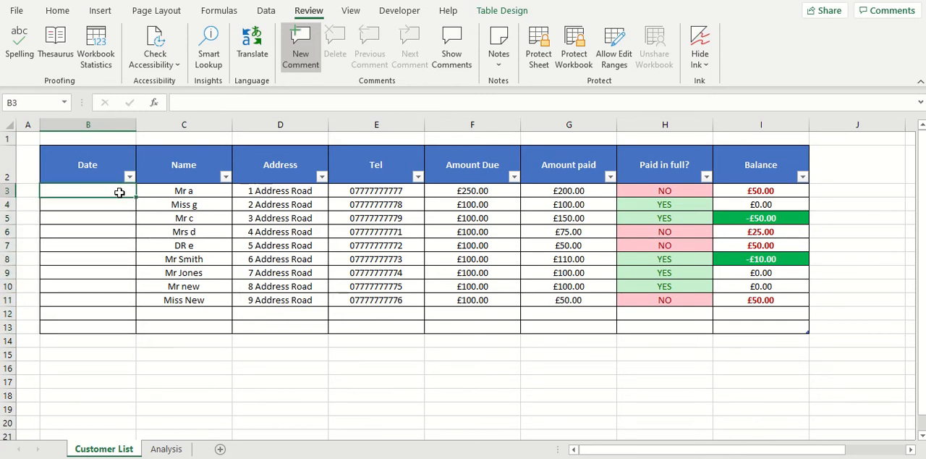
key(ctrl+space)
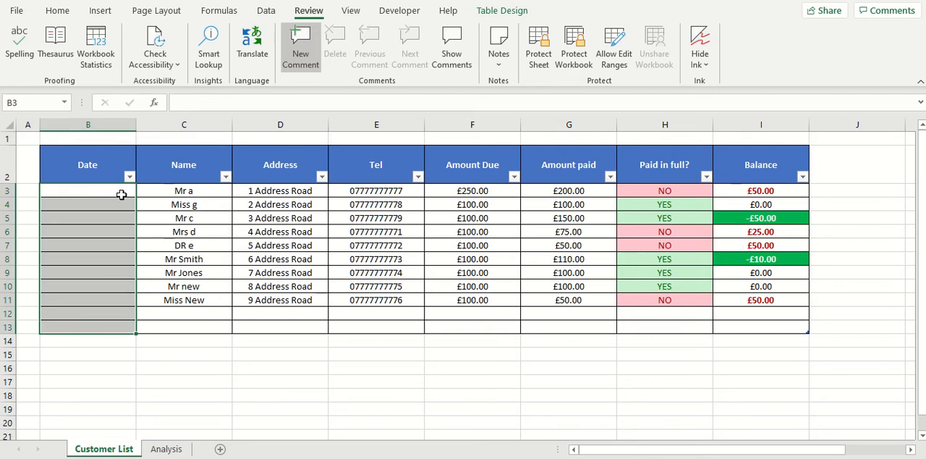
click(122, 194)
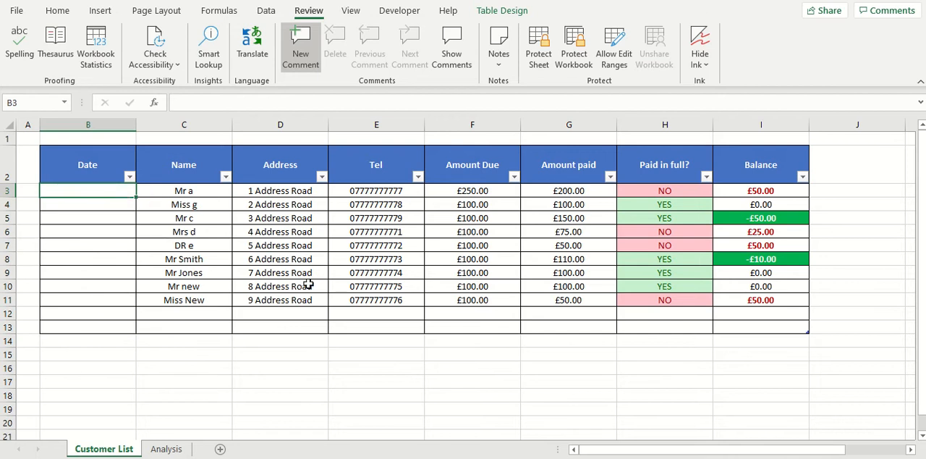
key(ctrl+space)
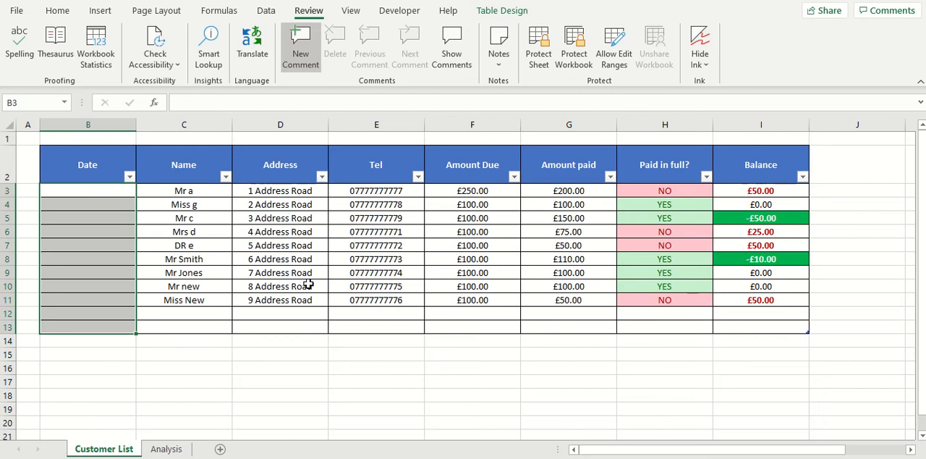
right_click(95, 256)
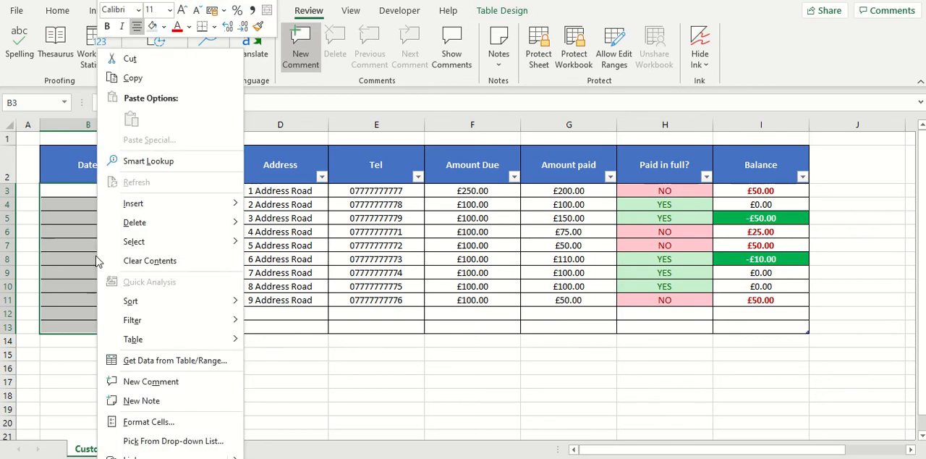
click(171, 421)
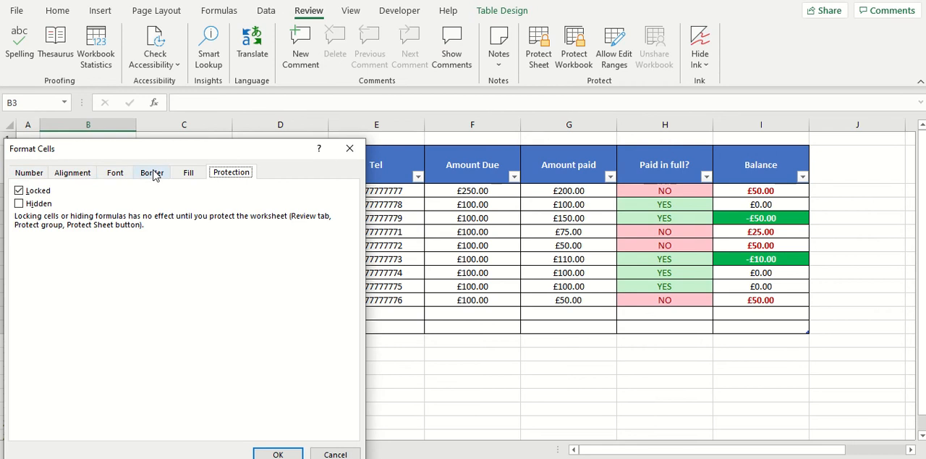
click(30, 175)
click(40, 239)
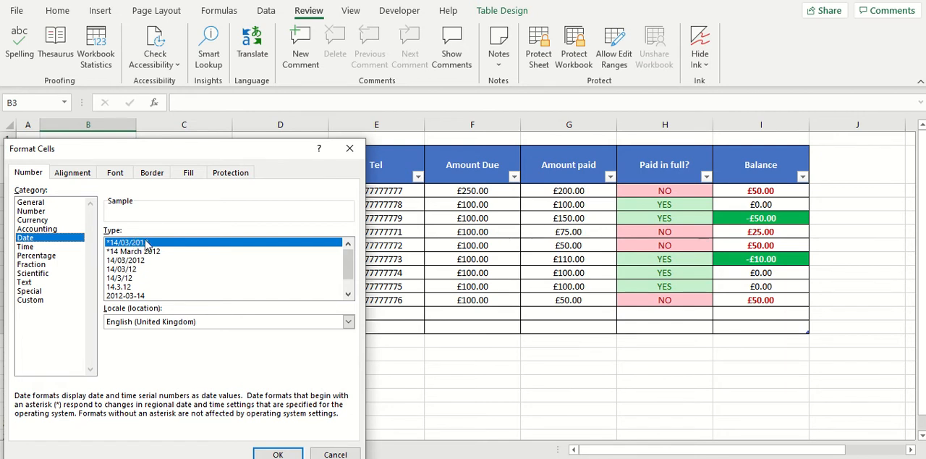
click(278, 454)
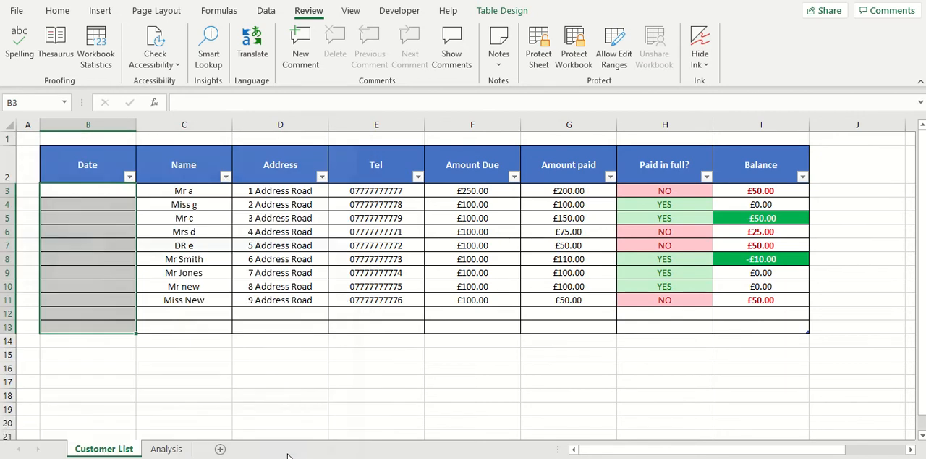
Step: Enter the dates 01/01/2021 in B3 and 02/02/2021 in B4
click(100, 191)
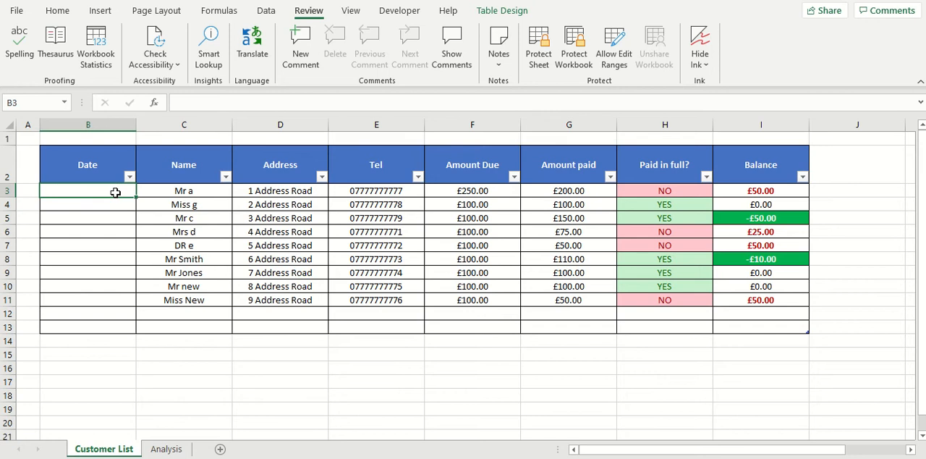
text(01/01)
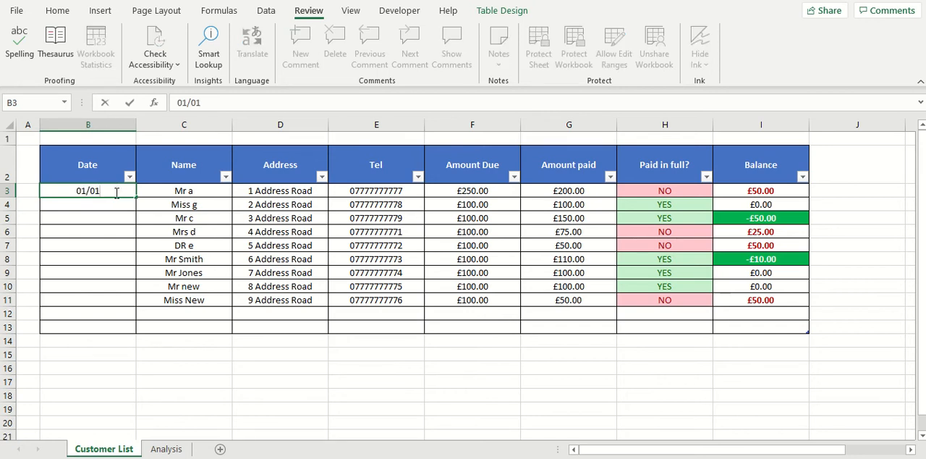
text(/2021)
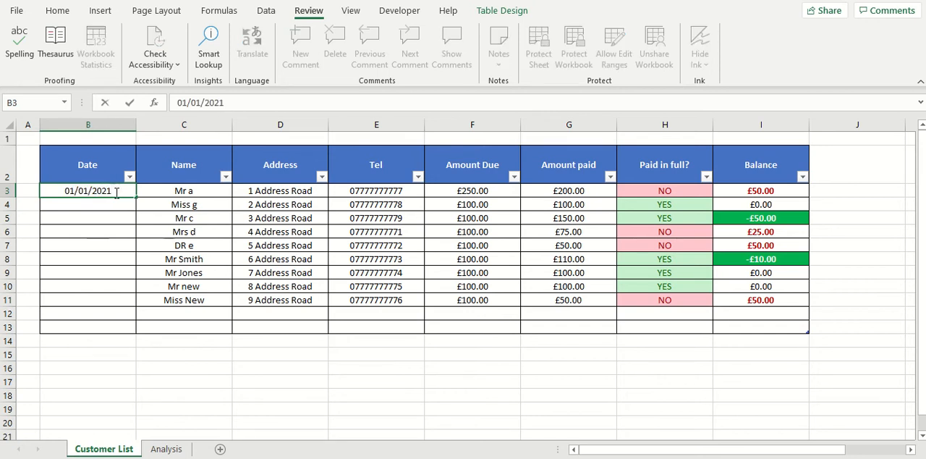
key(Return)
text(02)
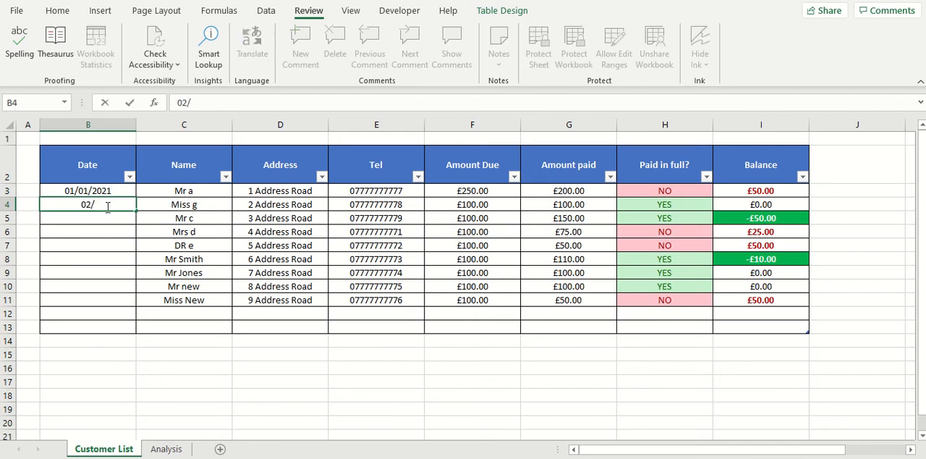
text(/02/2)
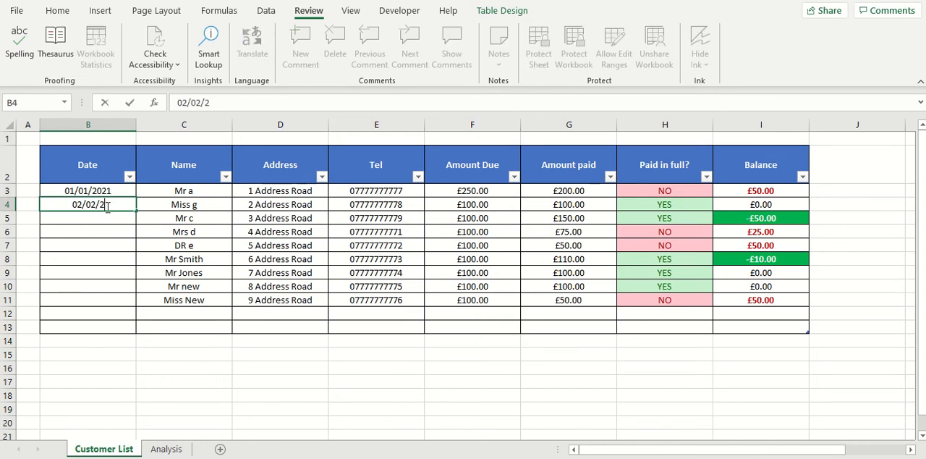
text(021)
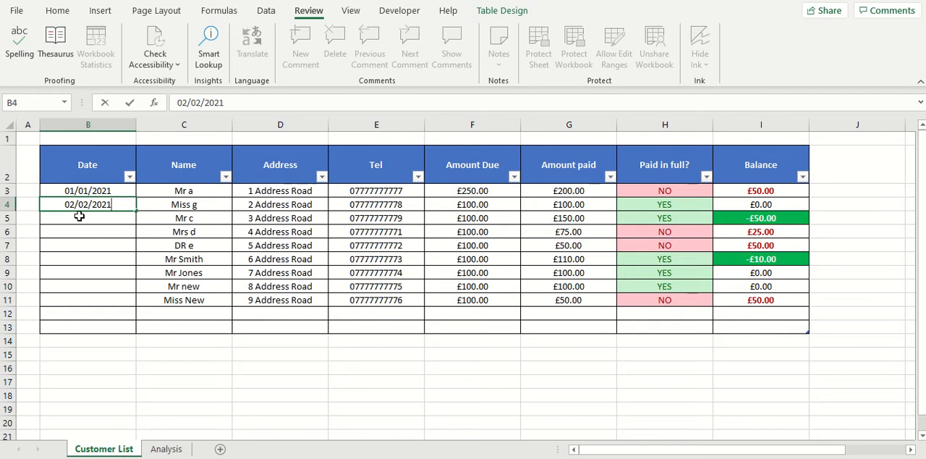
Step: Enter the dates 21/02/2021 in B5 and 01/03/2021 in B6
click(77, 215)
text(21/02/20)
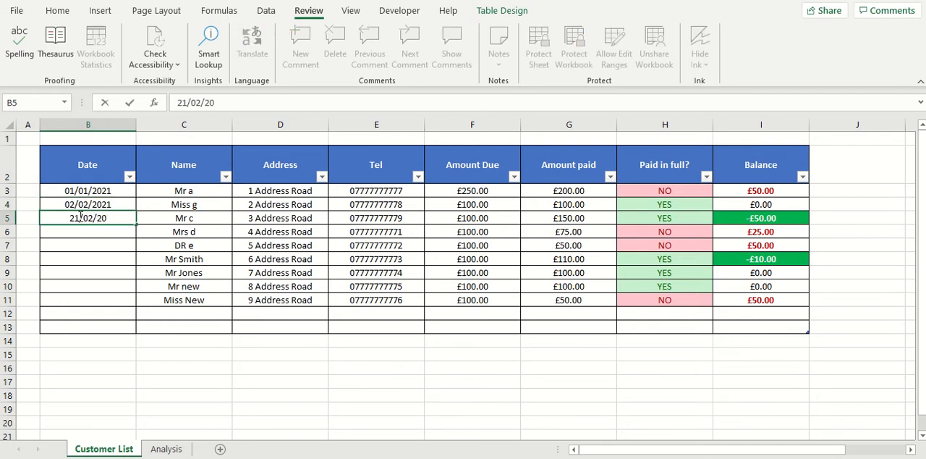
text(21)
click(111, 232)
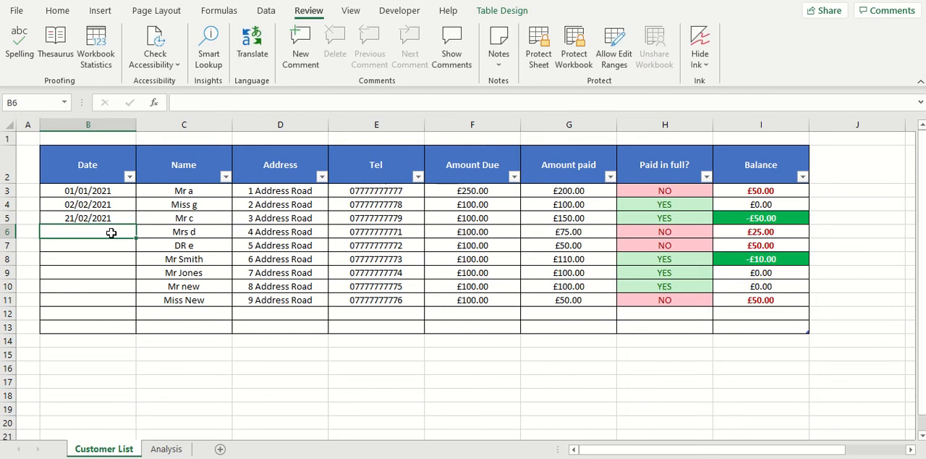
text(01/03/202)
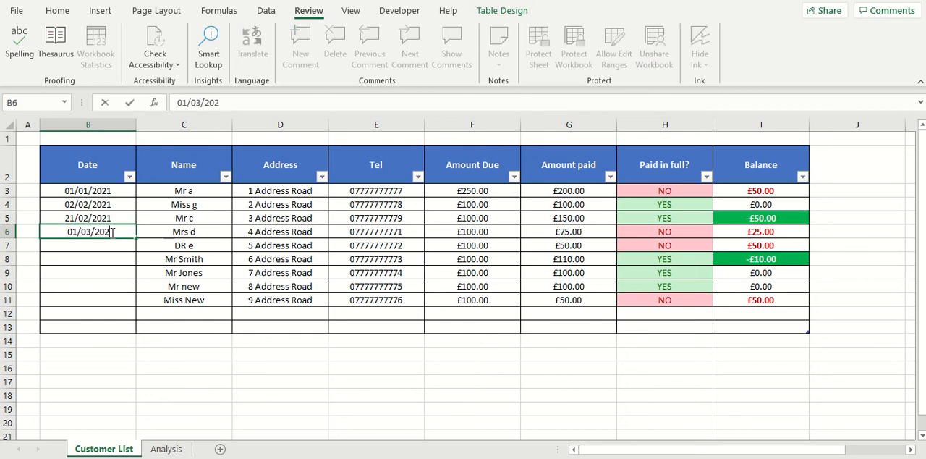
text(1)
Step: Copy the four dates repeatedly down the Date column to row 13, and clear the copies in B12 and B13
click(87, 299)
drag(102, 190, 136, 330)
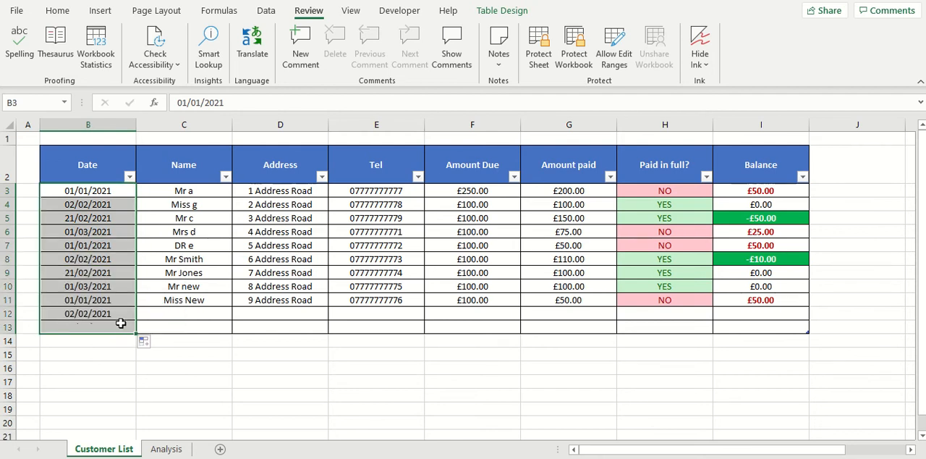
click(124, 315)
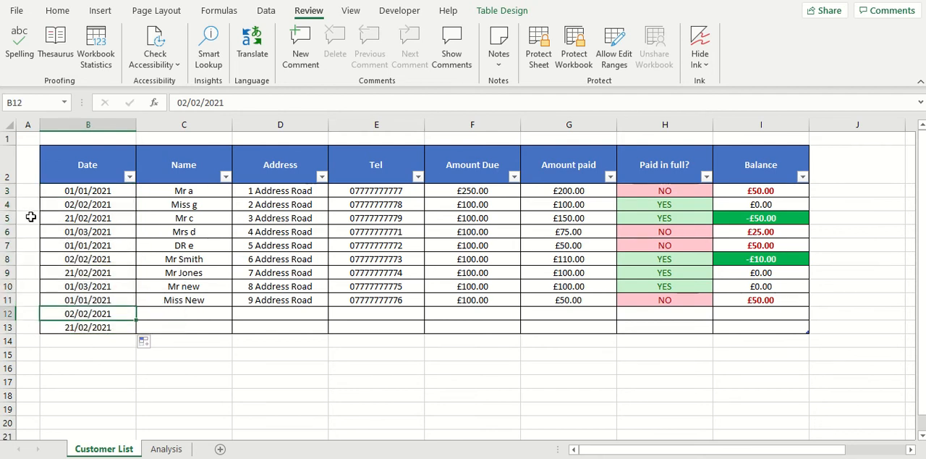
key(Delete)
click(85, 328)
key(Delete)
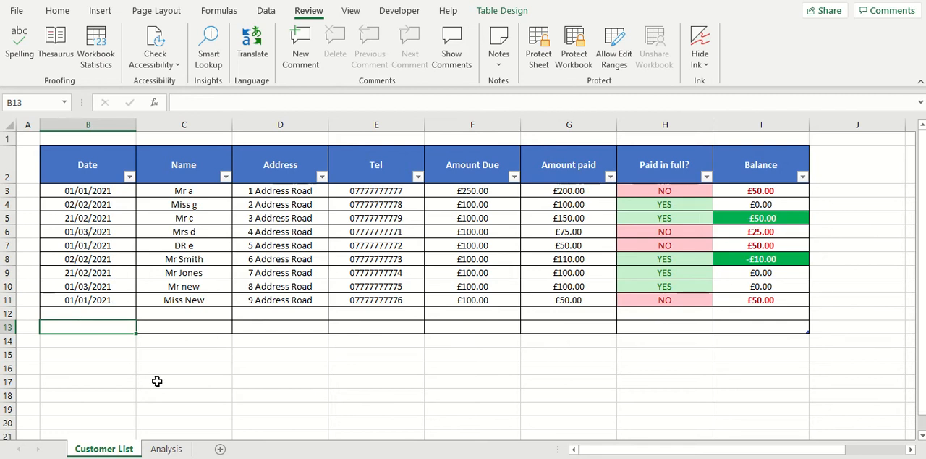
Step: Enter the date 01/02/2020 in B12, in the row below the last customer
click(102, 311)
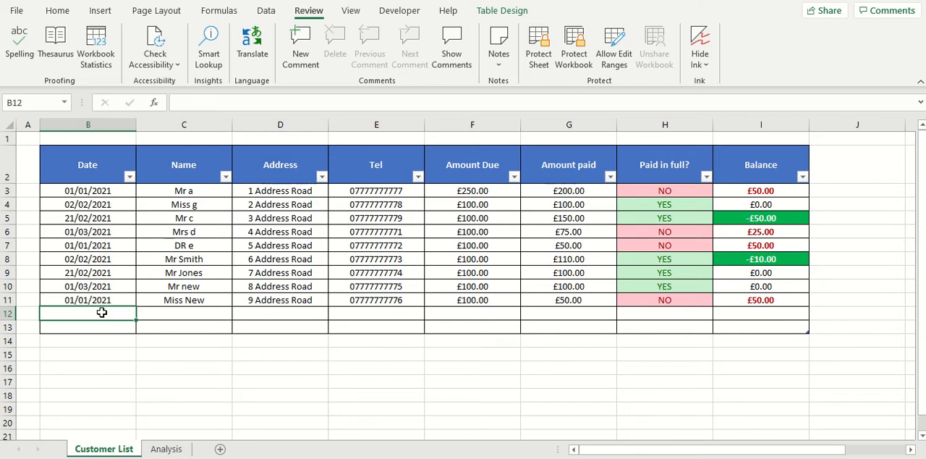
text(01/02/2020)
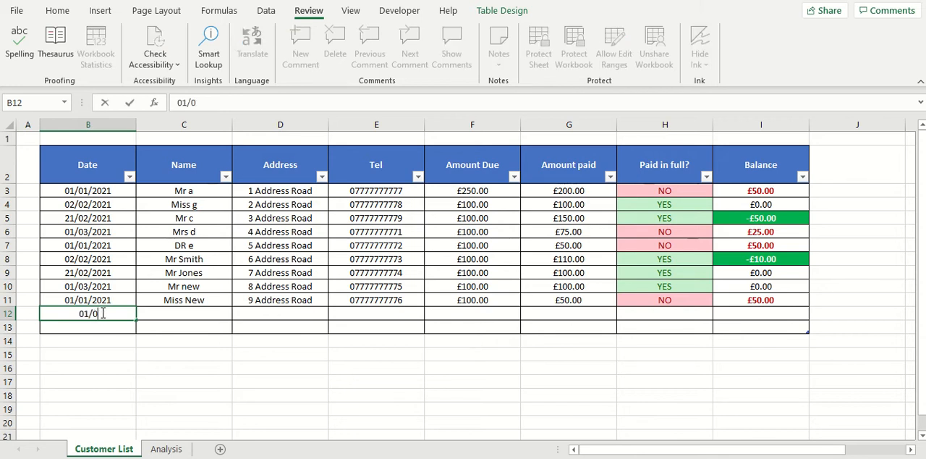
click(146, 315)
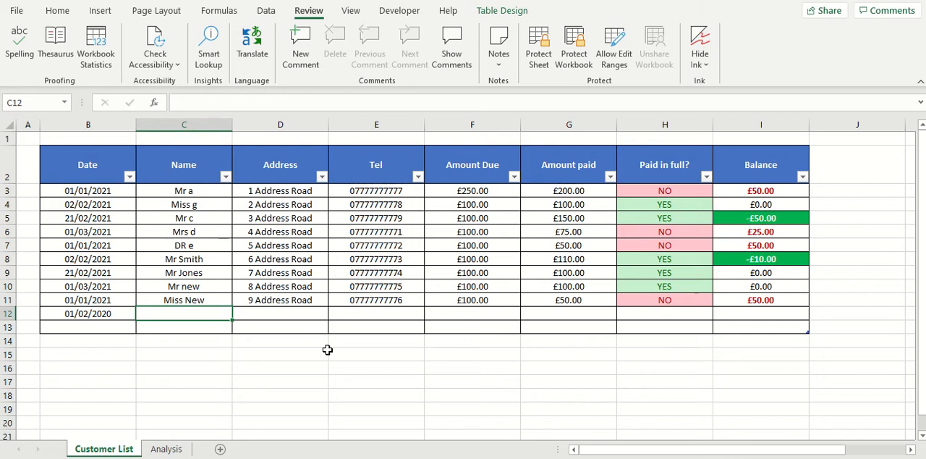
Step: Sort the whole table, including the unfilled last row 13, by the Date column's cell values from oldest to newest
click(94, 179)
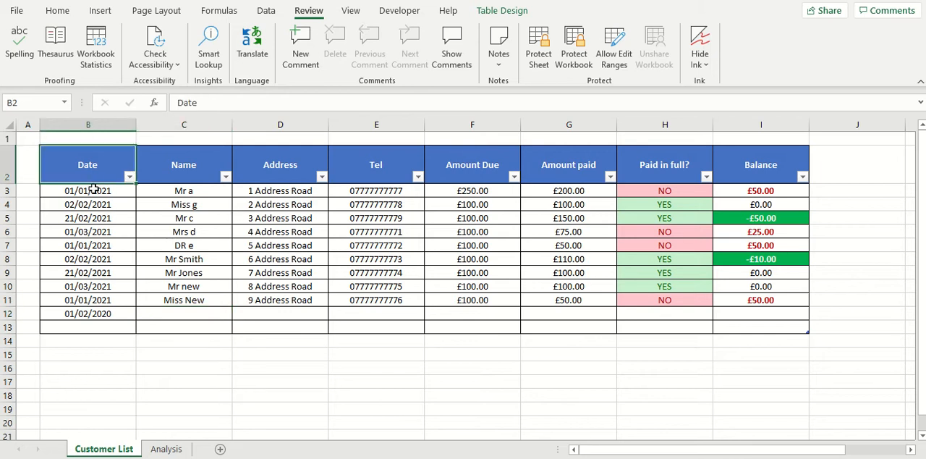
click(94, 189)
click(94, 171)
key(ctrl+shift+Right)
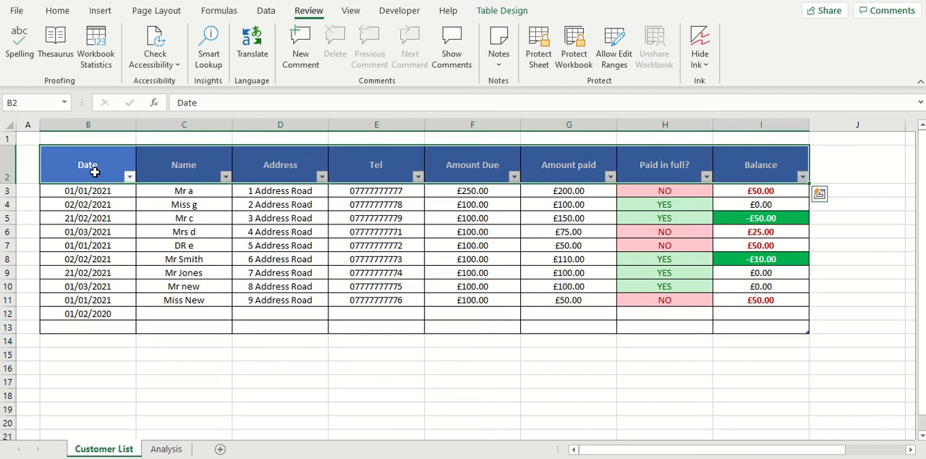
click(97, 166)
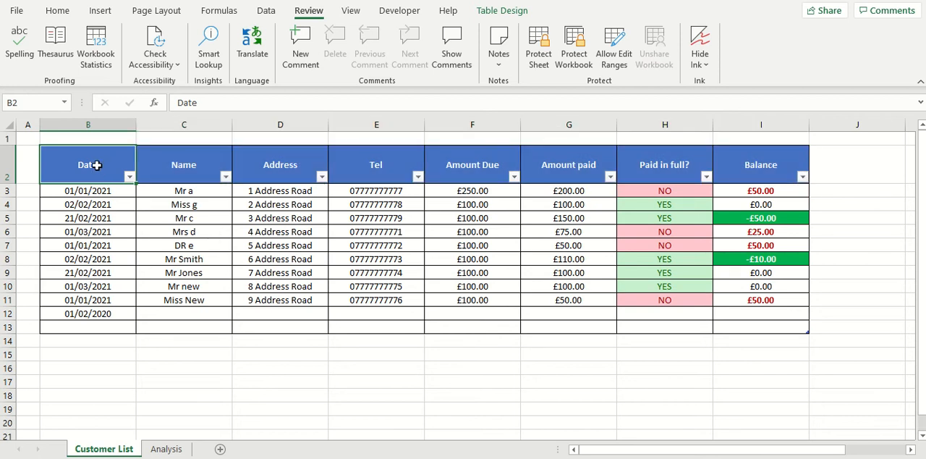
key(ctrl+shift+Right)
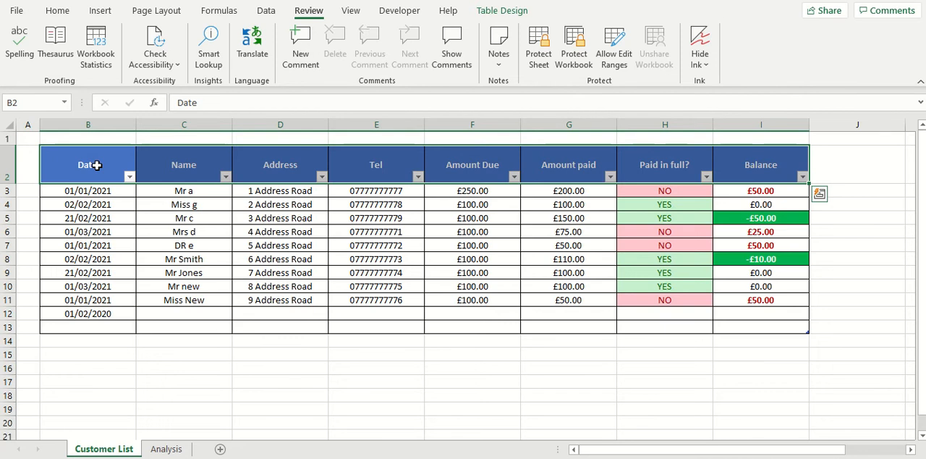
key(ctrl+shift+Down)
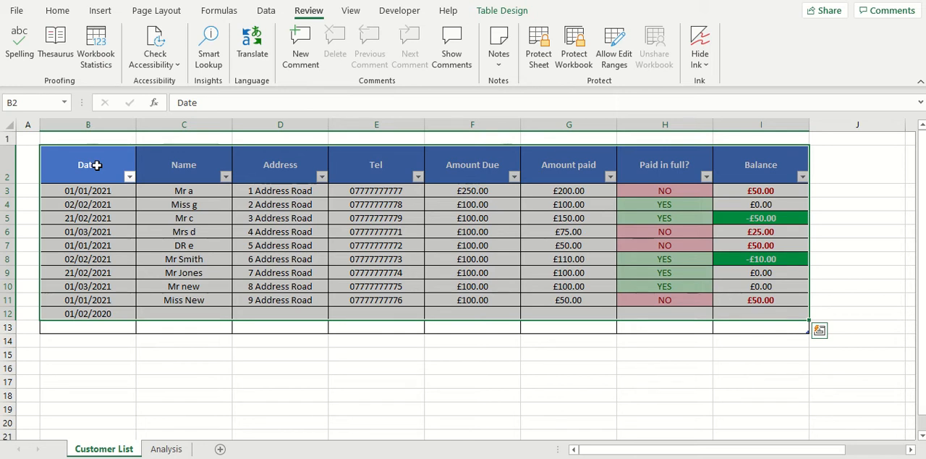
key(shift+Down)
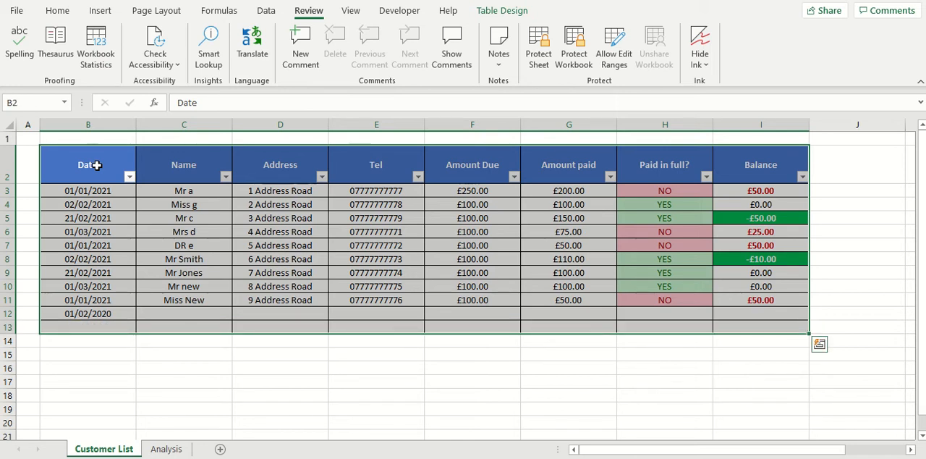
click(266, 11)
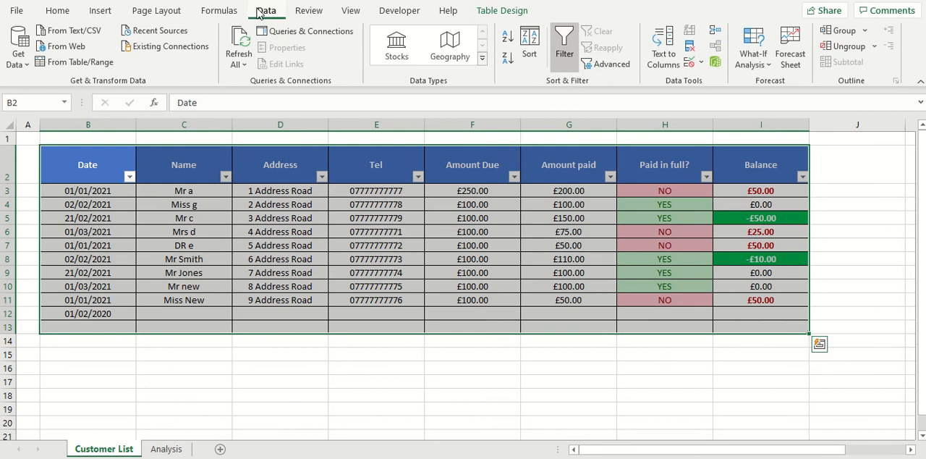
click(530, 42)
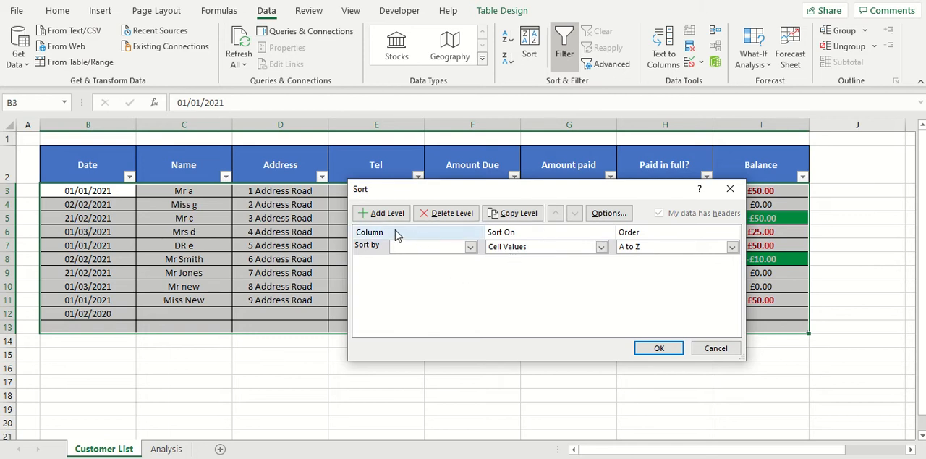
click(470, 246)
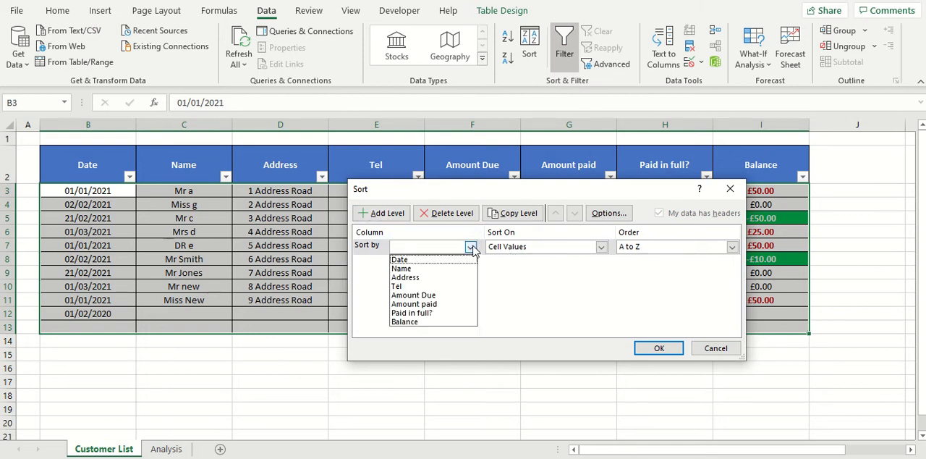
click(435, 260)
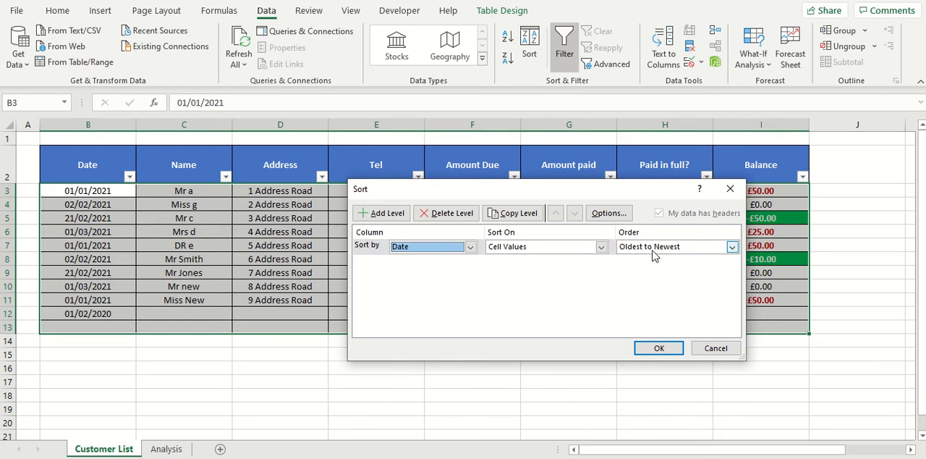
click(670, 353)
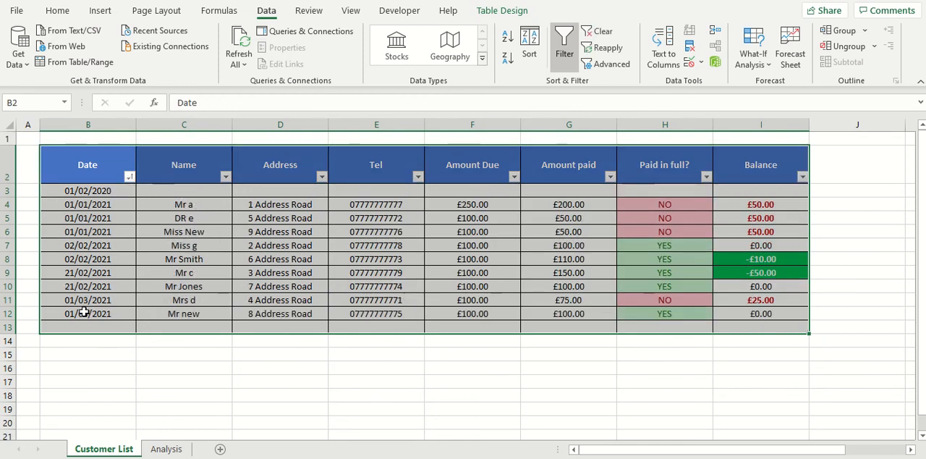
click(104, 192)
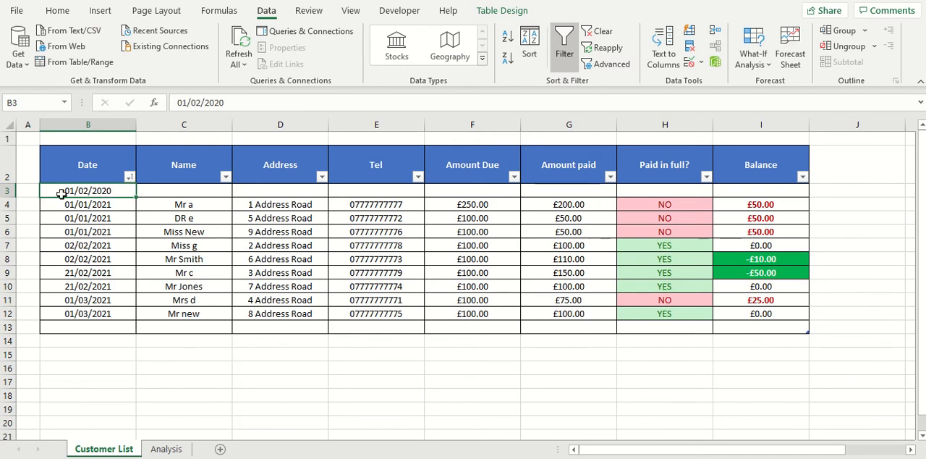
Step: Select the whole customer table and add a second sort level on the Paid in full? column beneath the Date level
click(681, 205)
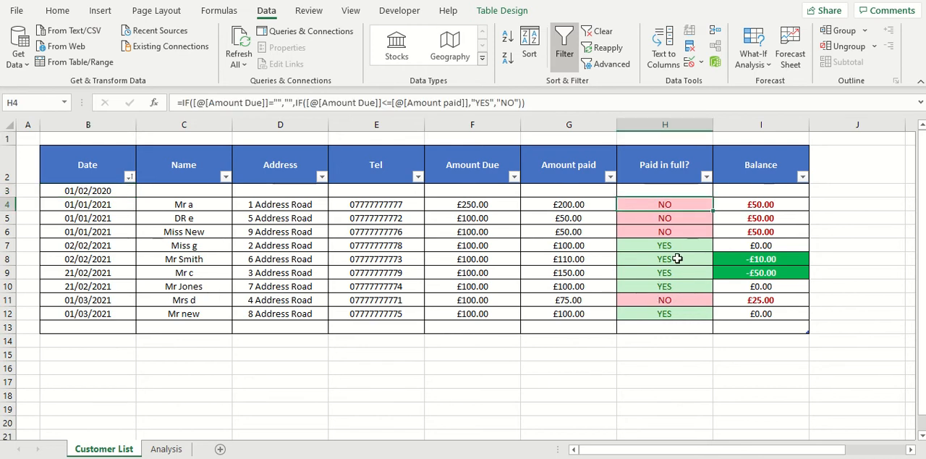
click(95, 206)
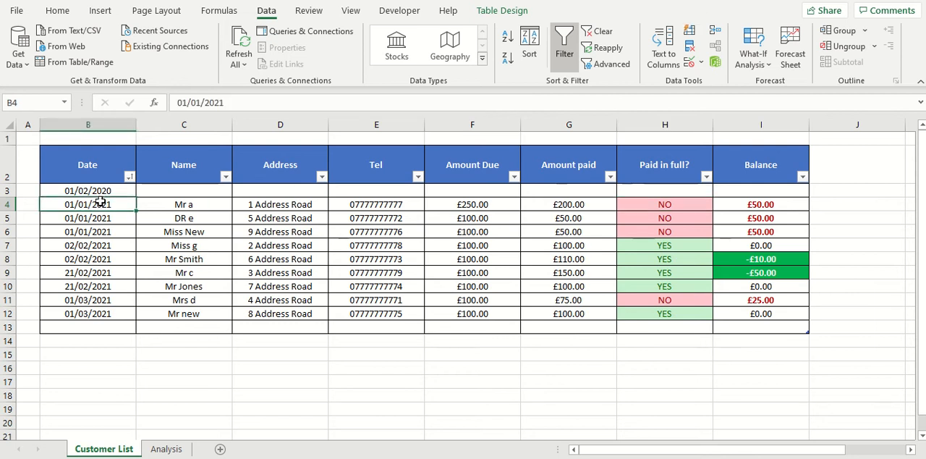
click(93, 168)
key(ctrl+shift+Right)
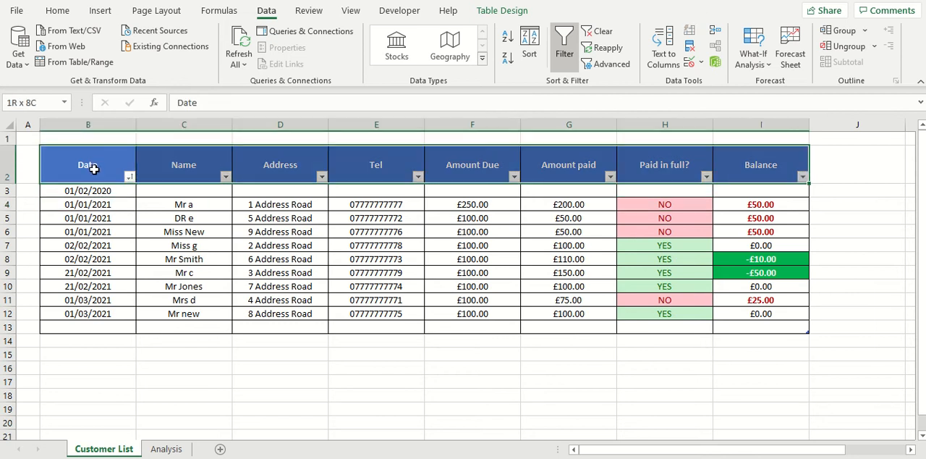
key(ctrl+shift+Down)
key(shift+Down)
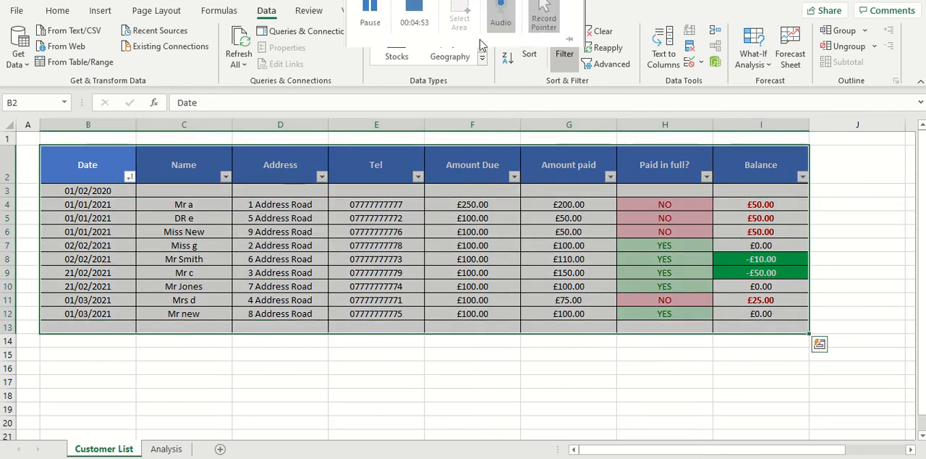
click(530, 49)
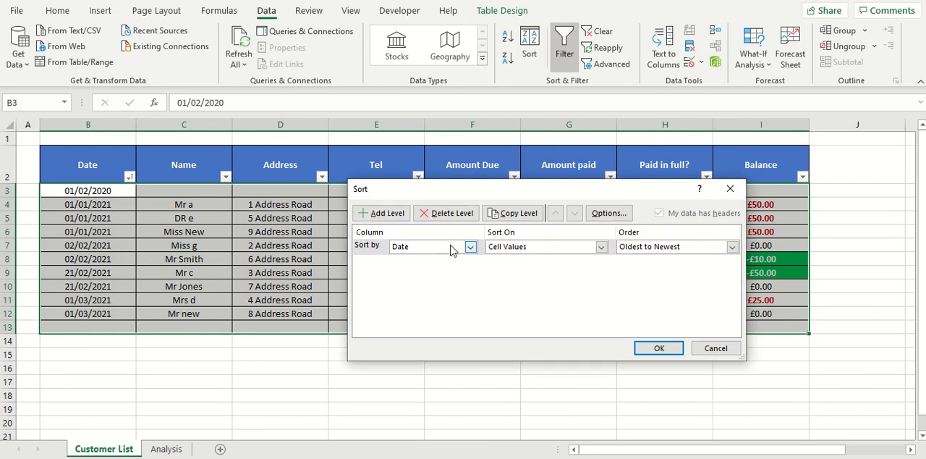
click(371, 214)
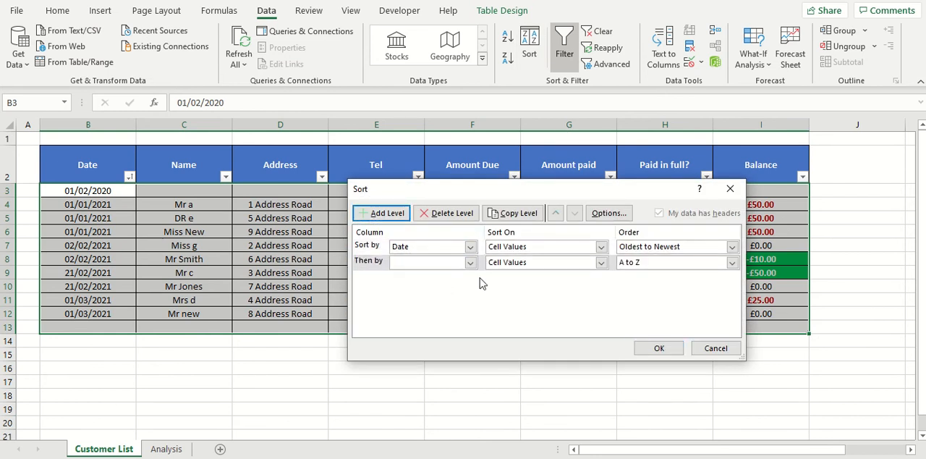
click(471, 262)
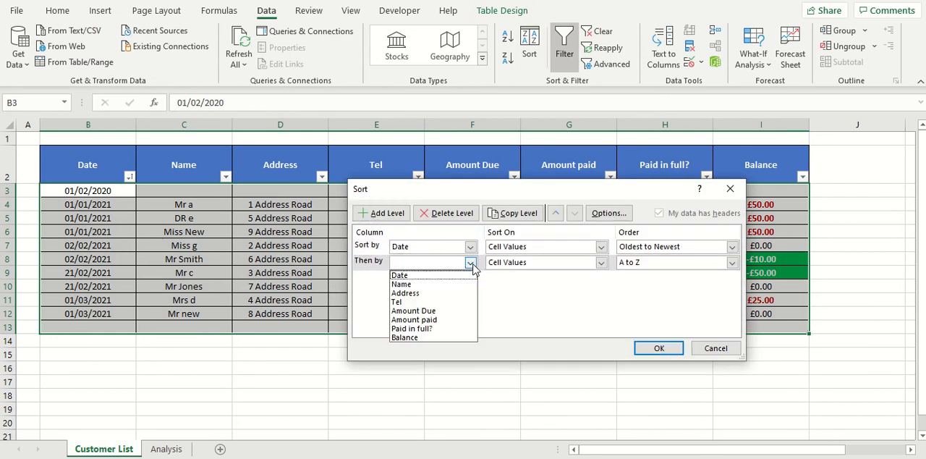
click(411, 329)
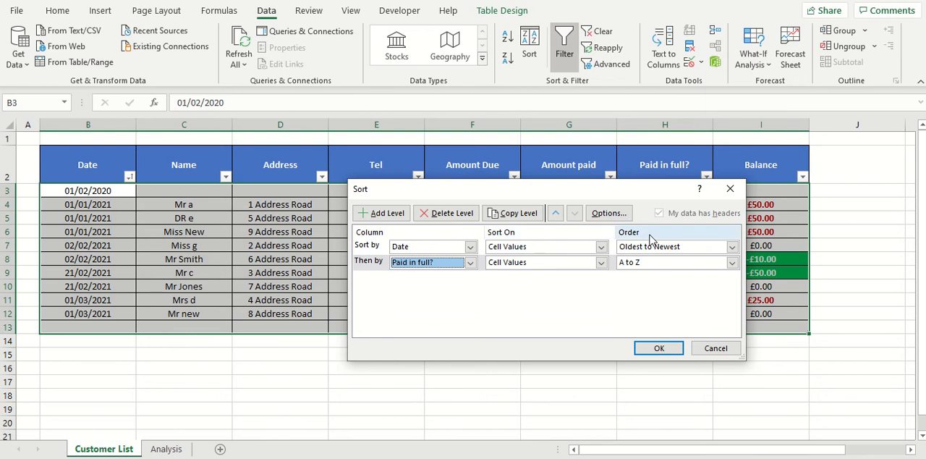
Step: Set the Paid in full? sort level to cell values in Z to A order and apply the two-level sort
drag(636, 186, 665, 151)
click(760, 232)
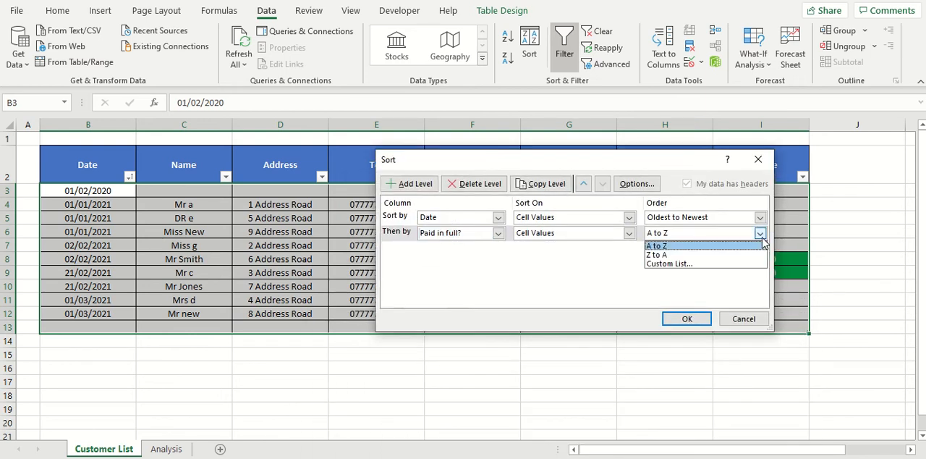
click(659, 255)
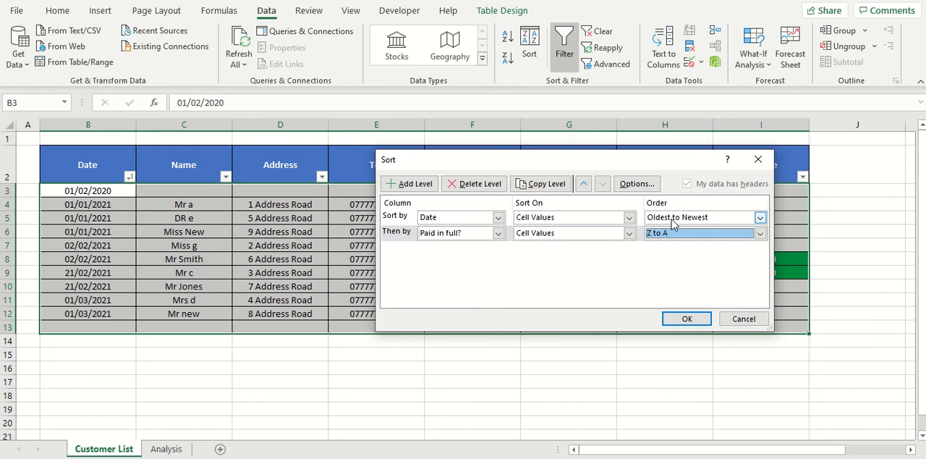
click(629, 233)
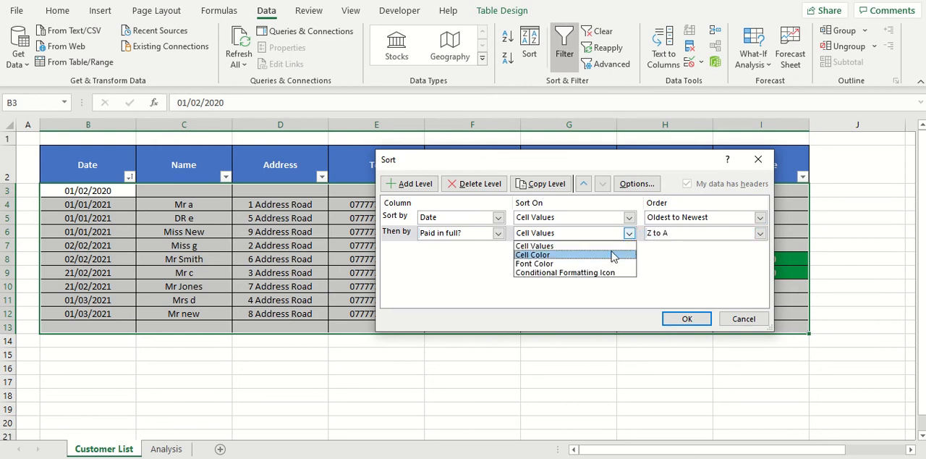
click(639, 241)
click(760, 232)
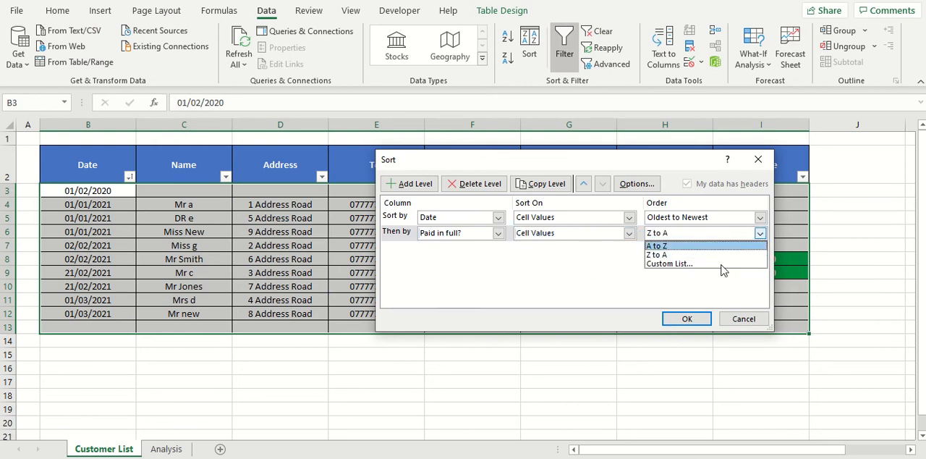
click(695, 255)
drag(680, 160, 592, 163)
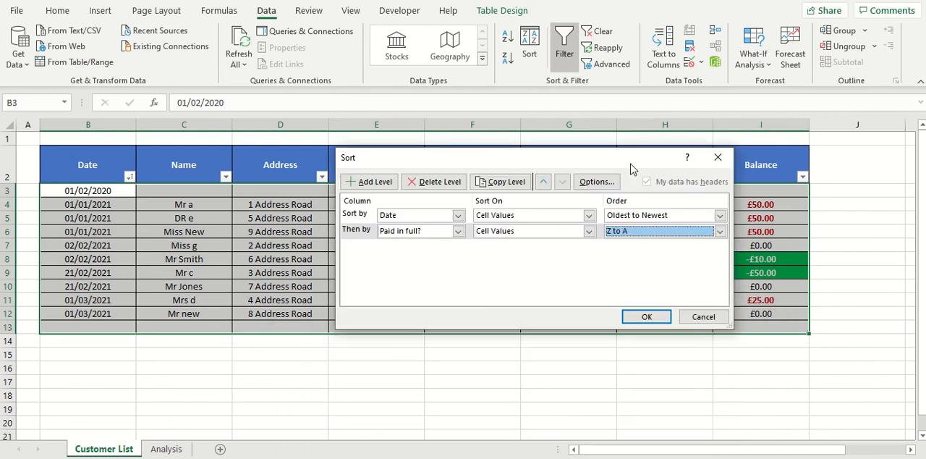
click(647, 317)
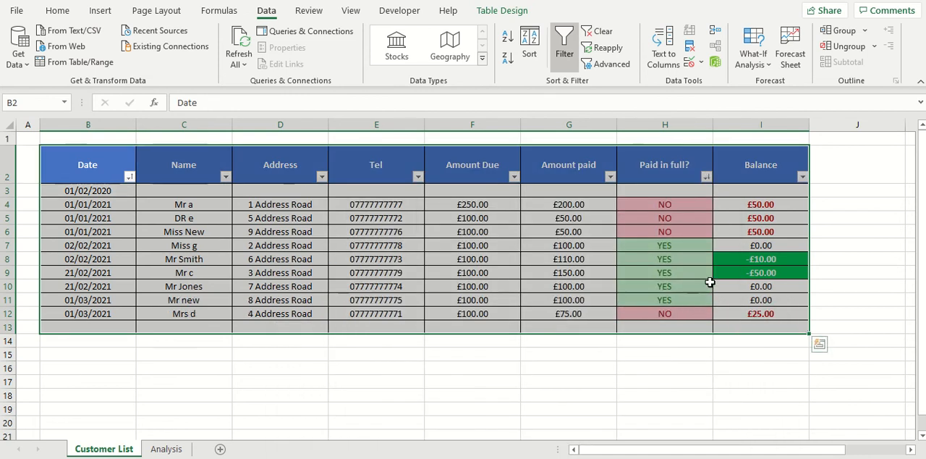
click(670, 298)
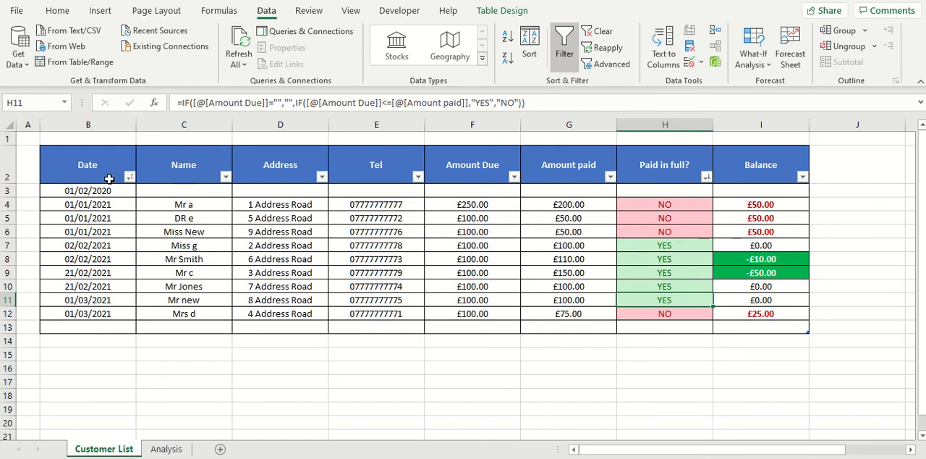
click(554, 200)
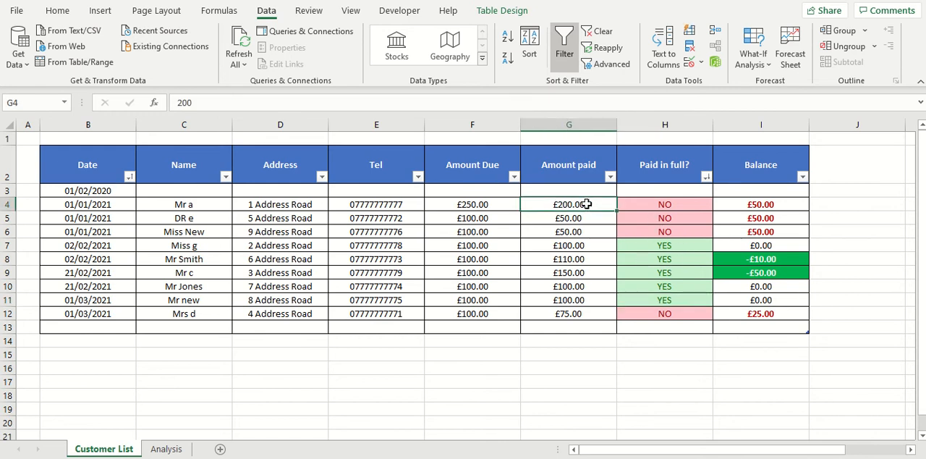
text(250)
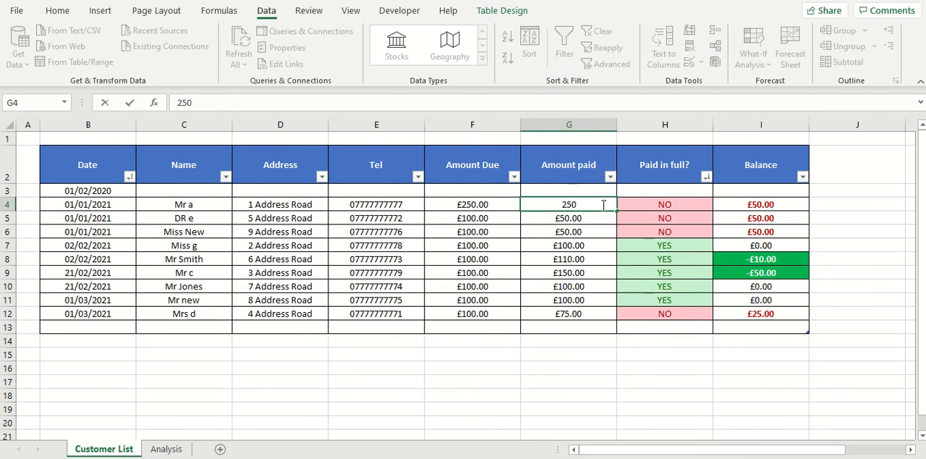
text(.00)
Step: Set the amount paid in G5 to 100
click(585, 218)
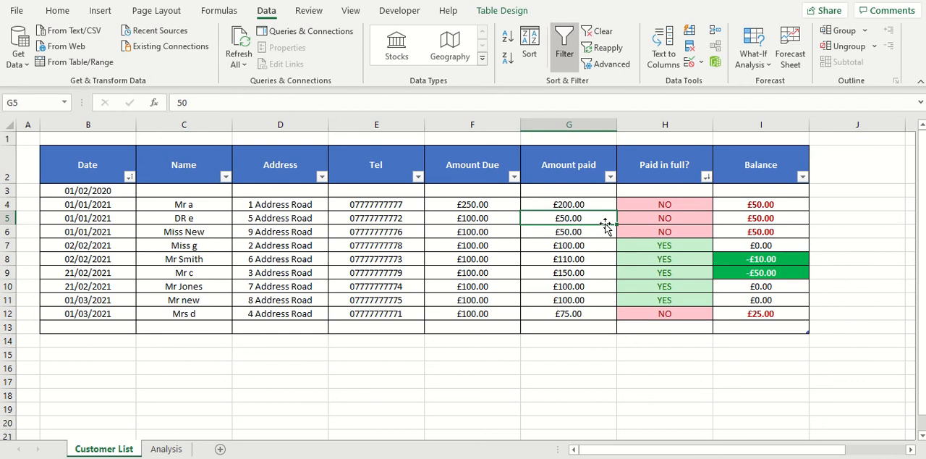
text(100)
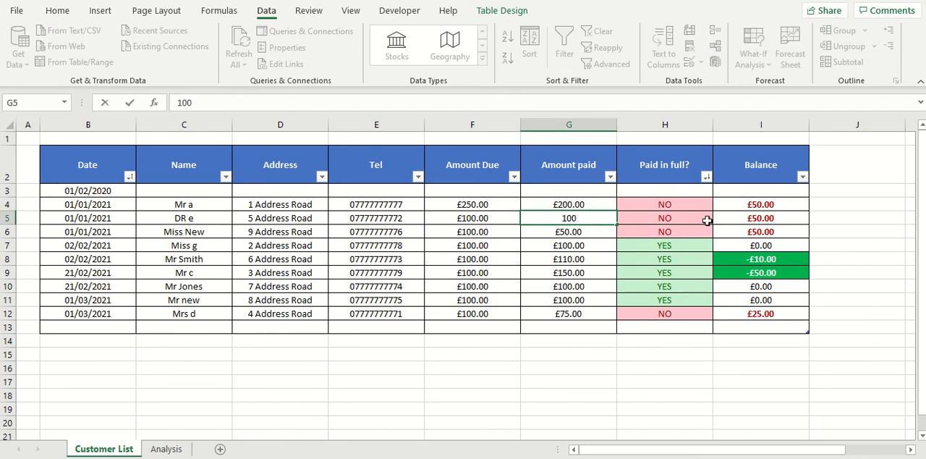
click(591, 232)
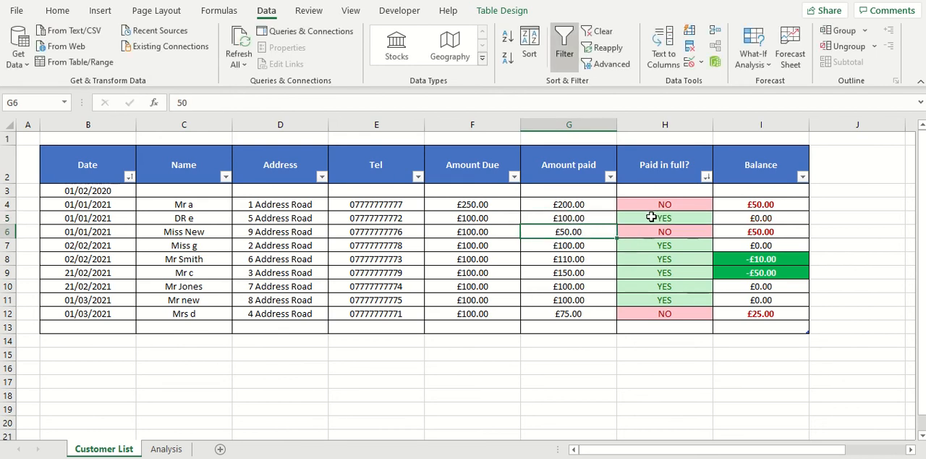
Step: Reapply the table sort by Date from oldest to newest and by Paid in full? from Z to A
click(529, 45)
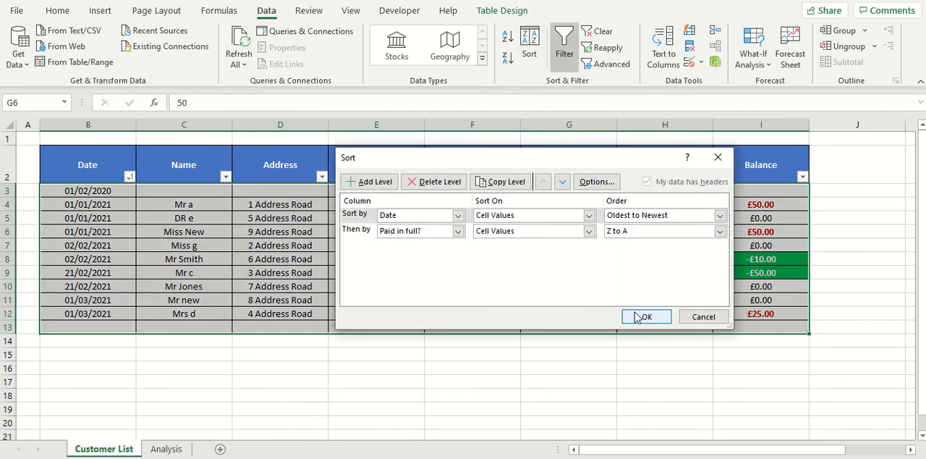
click(642, 316)
click(673, 208)
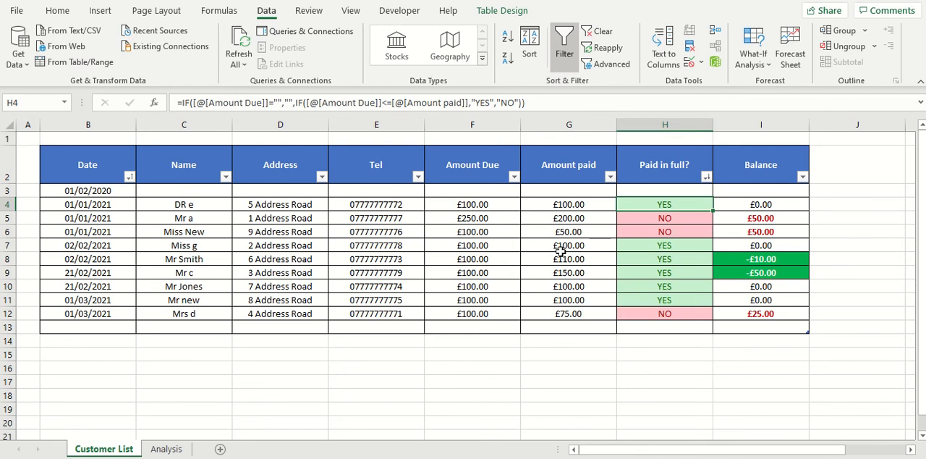
click(467, 205)
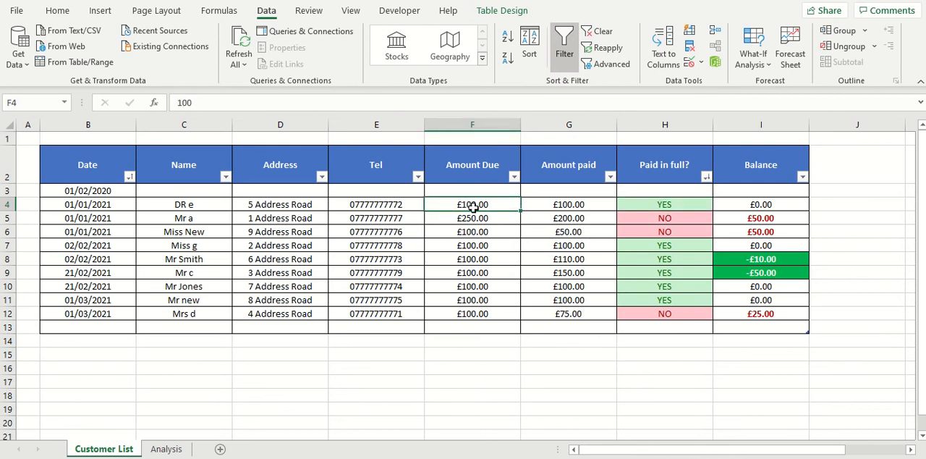
click(582, 201)
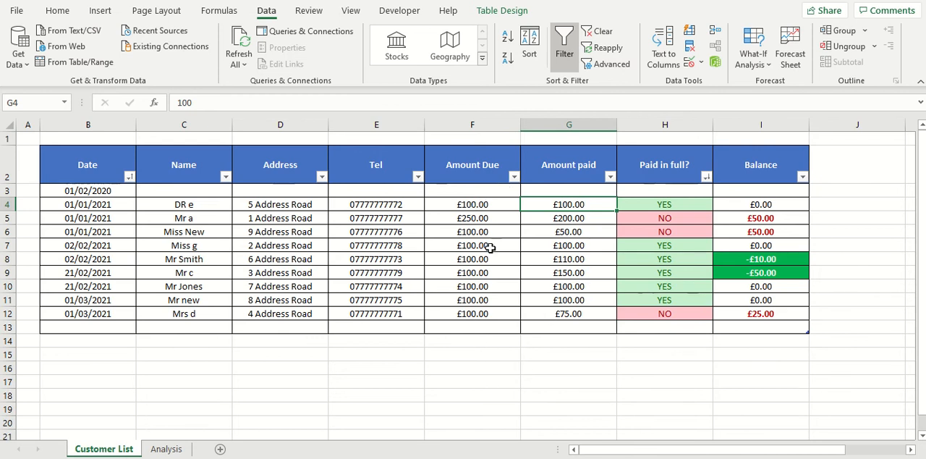
Step: Delete the Paid in full? sort level and sort the table by Date only, from oldest to newest
click(530, 47)
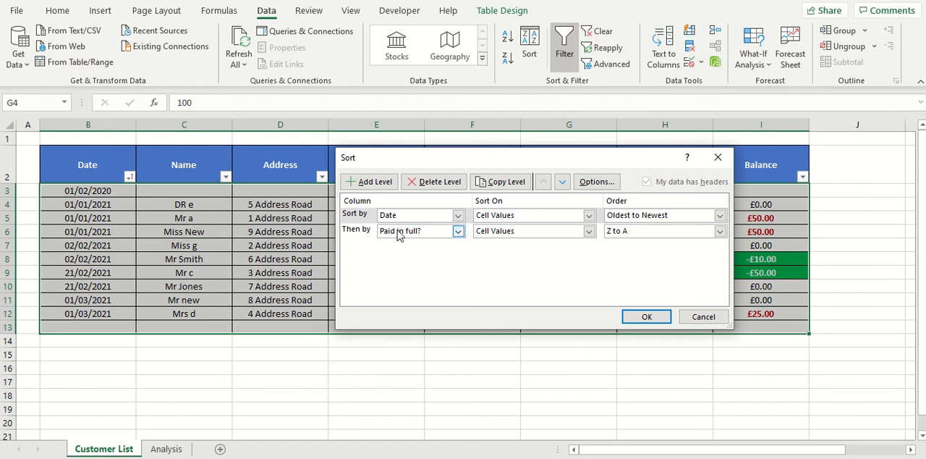
click(351, 233)
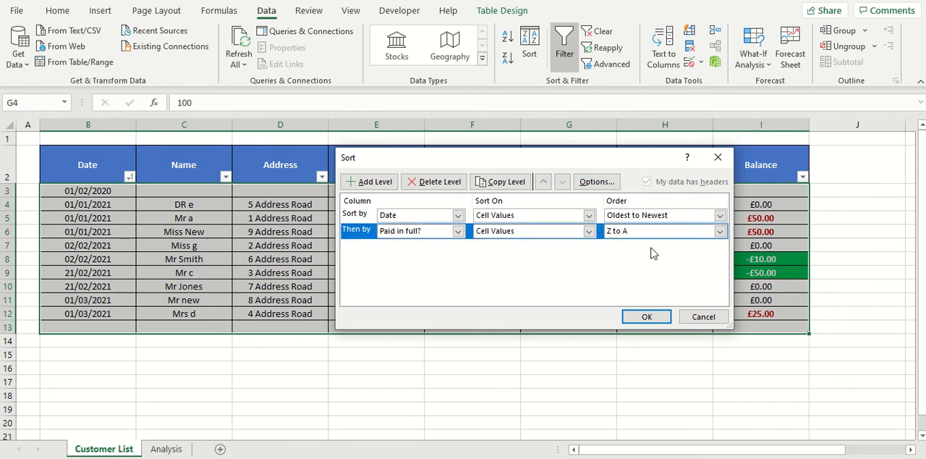
click(443, 182)
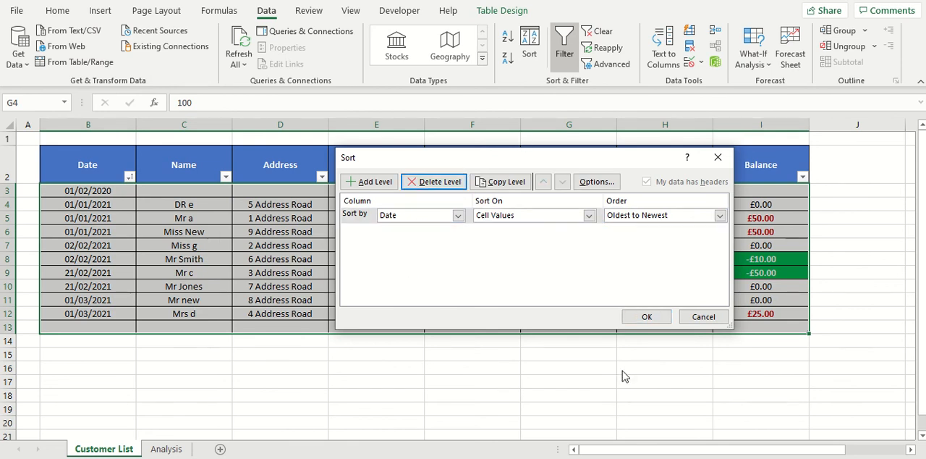
click(660, 317)
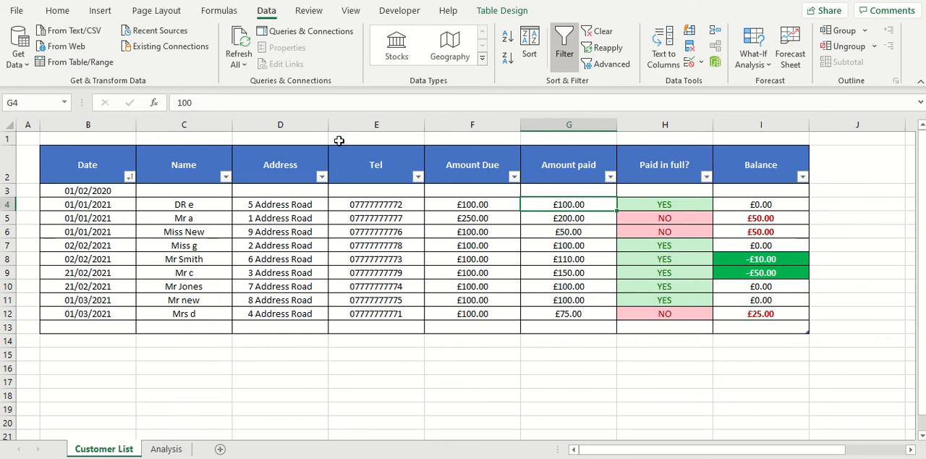
click(533, 48)
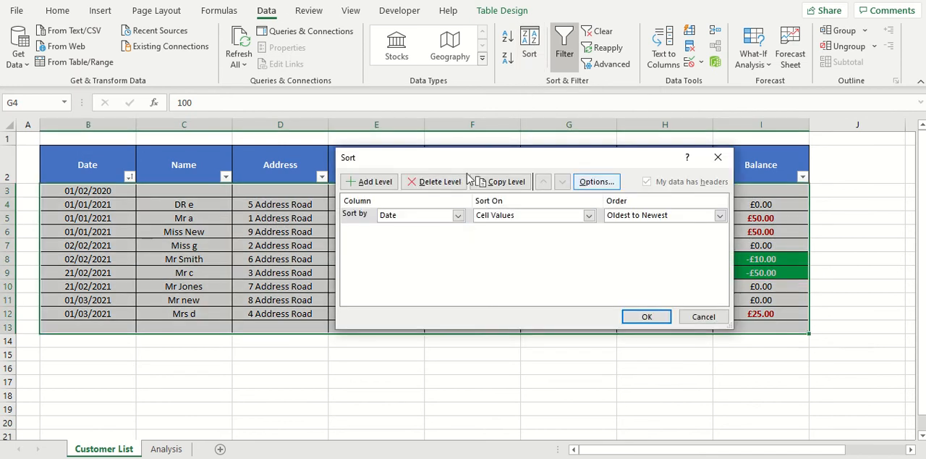
click(647, 317)
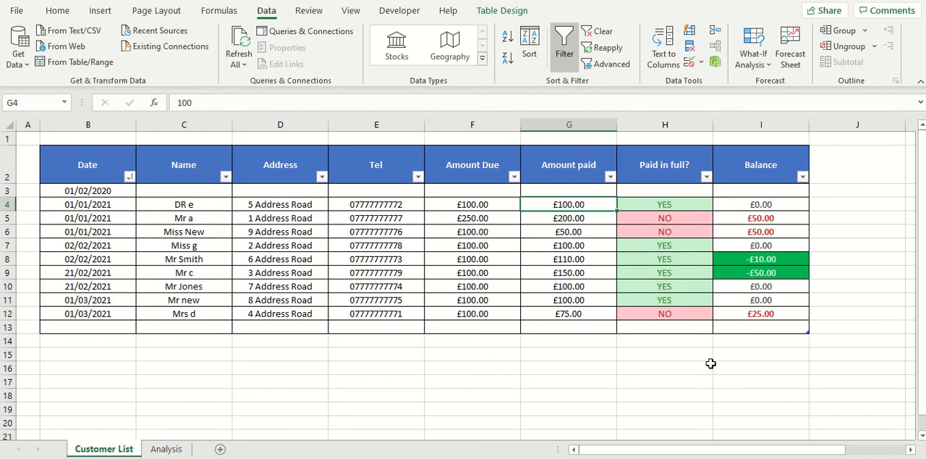
Step: Delete the remaining Date sort level and apply the empty sort settings to the table
click(413, 270)
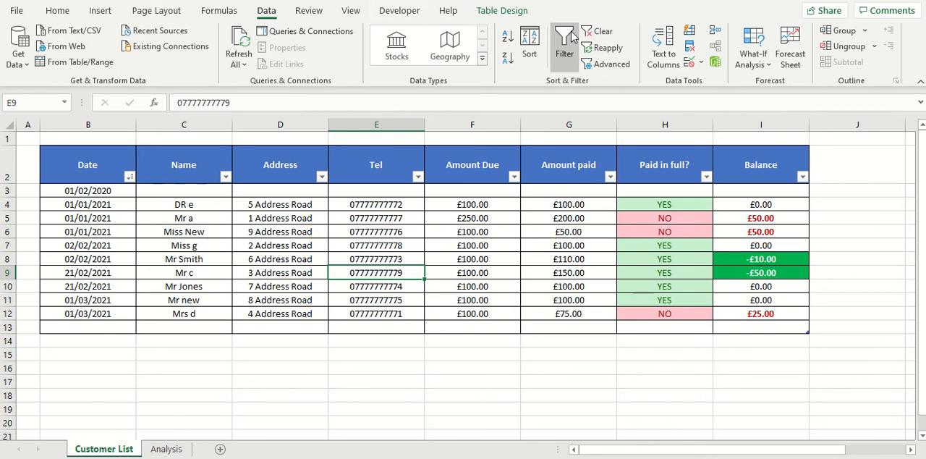
click(144, 233)
click(530, 56)
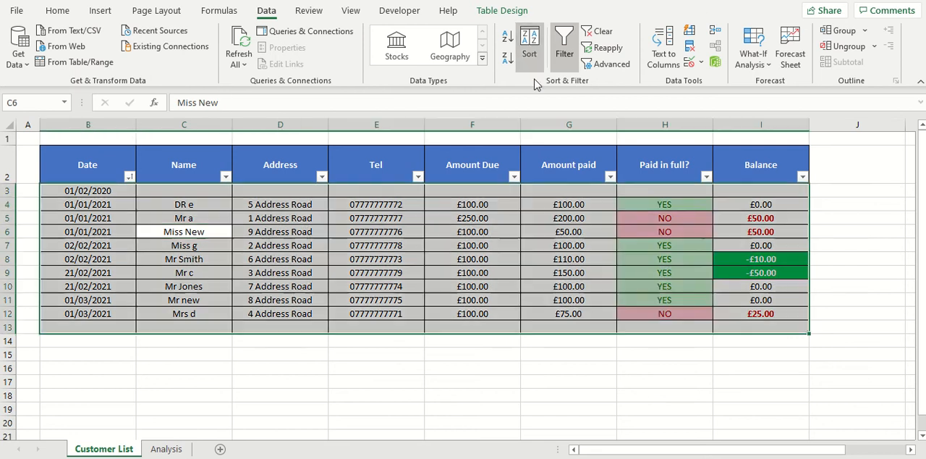
click(359, 215)
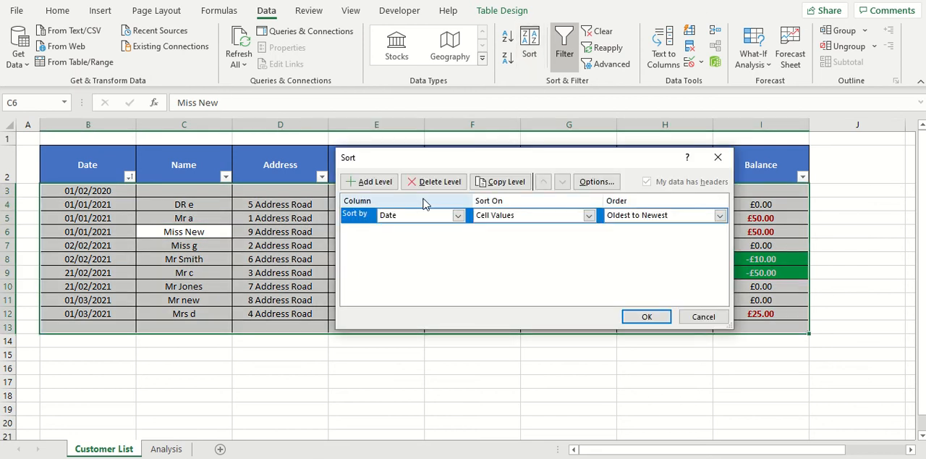
click(440, 182)
click(667, 318)
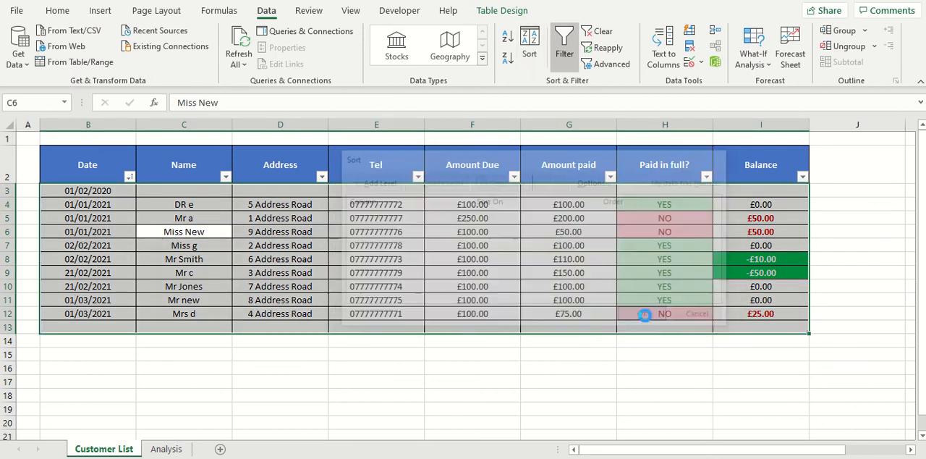
click(300, 260)
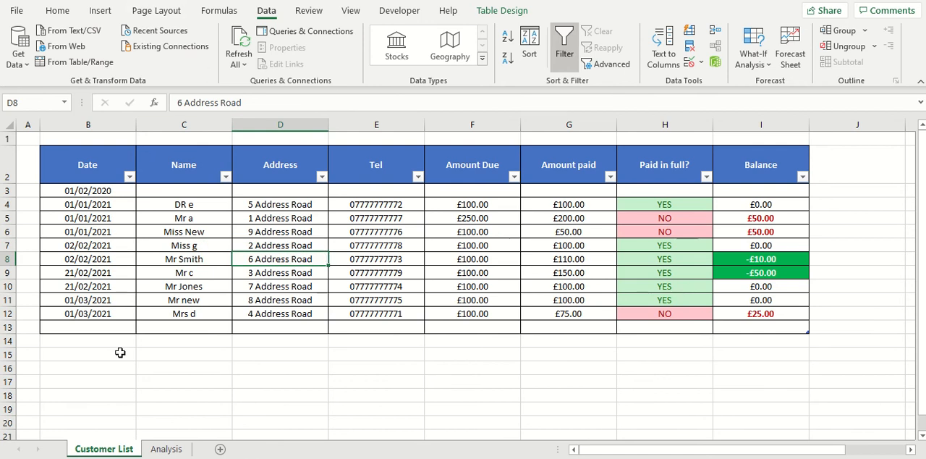
Step: Start recording a macro named SortTable, stored in This Workbook, with the description "Sorts the table by date"
click(99, 232)
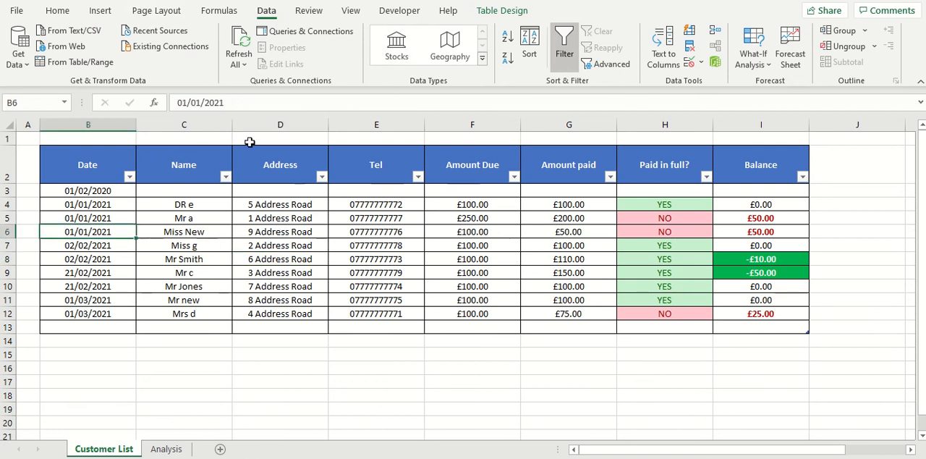
click(399, 10)
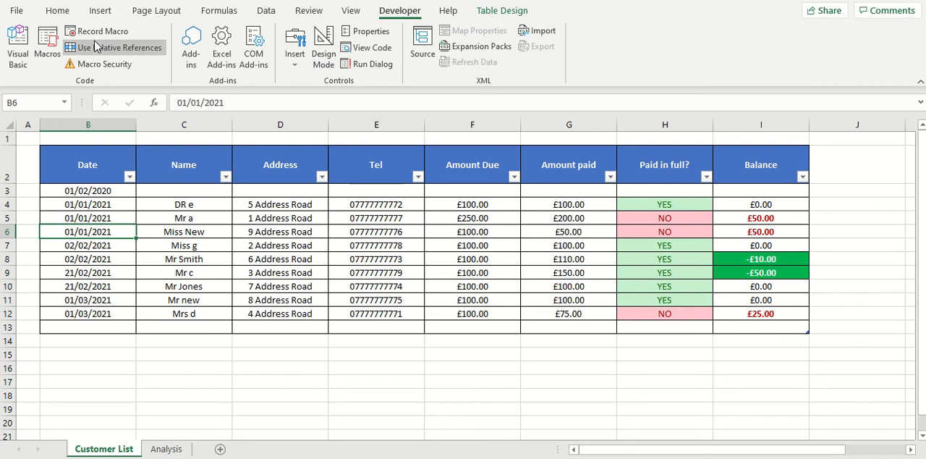
click(95, 31)
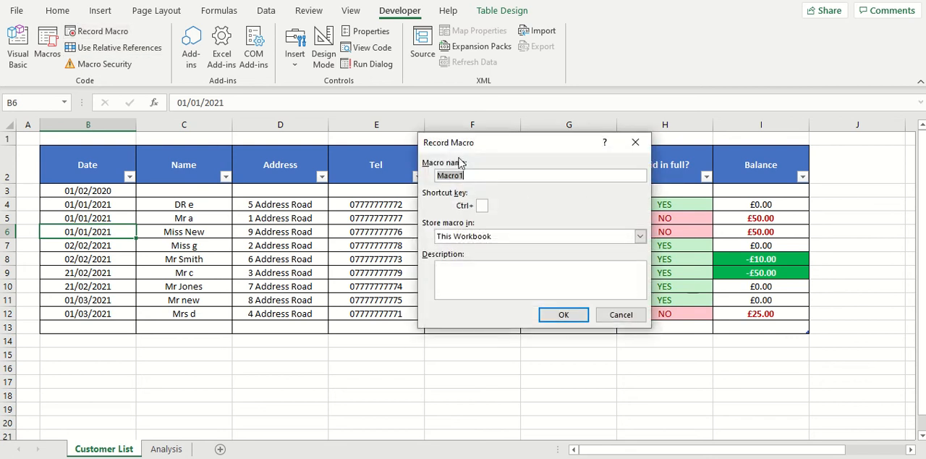
text(SortTable)
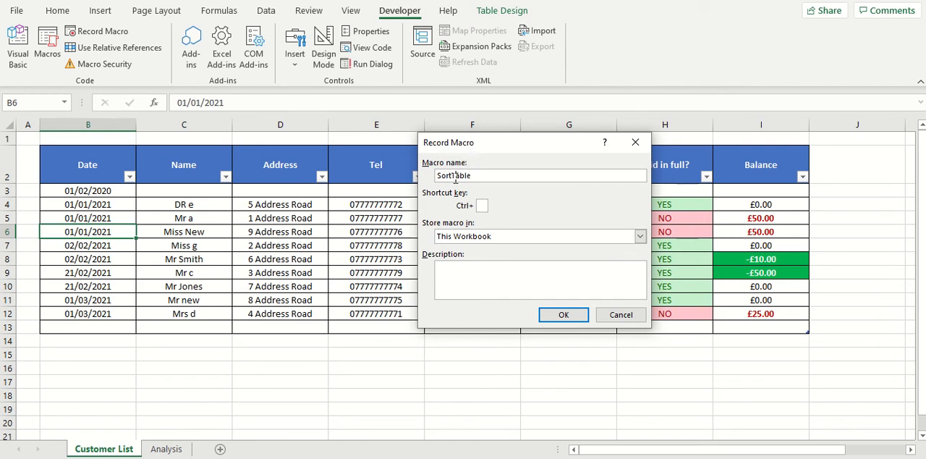
click(640, 236)
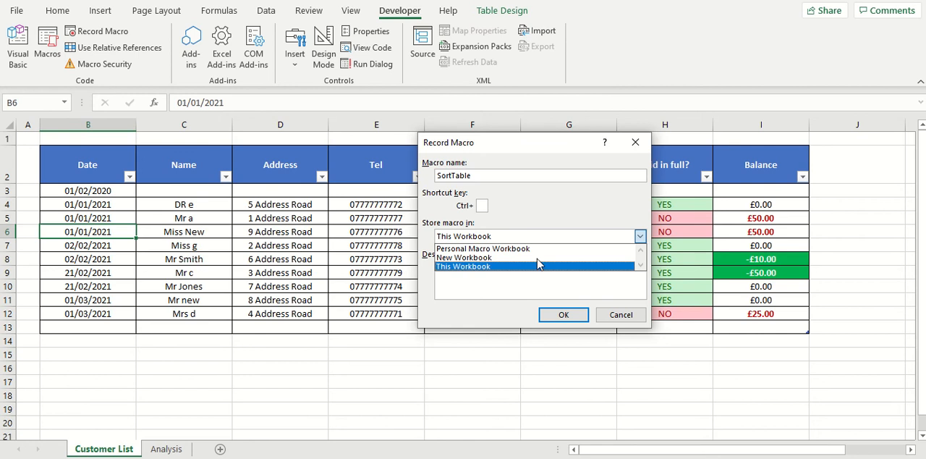
click(485, 267)
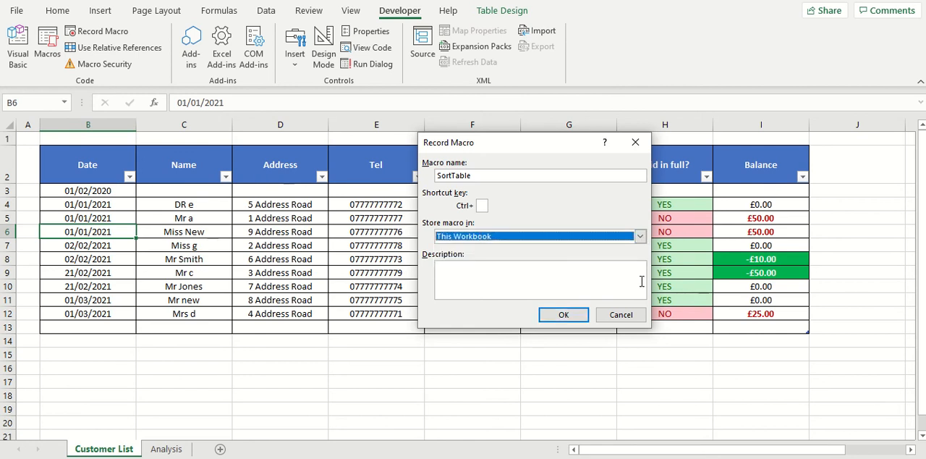
click(552, 275)
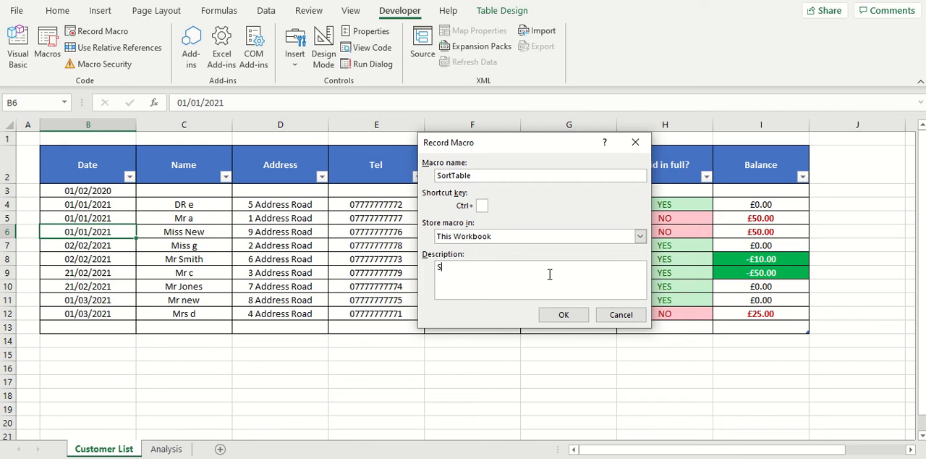
text(the table by date)
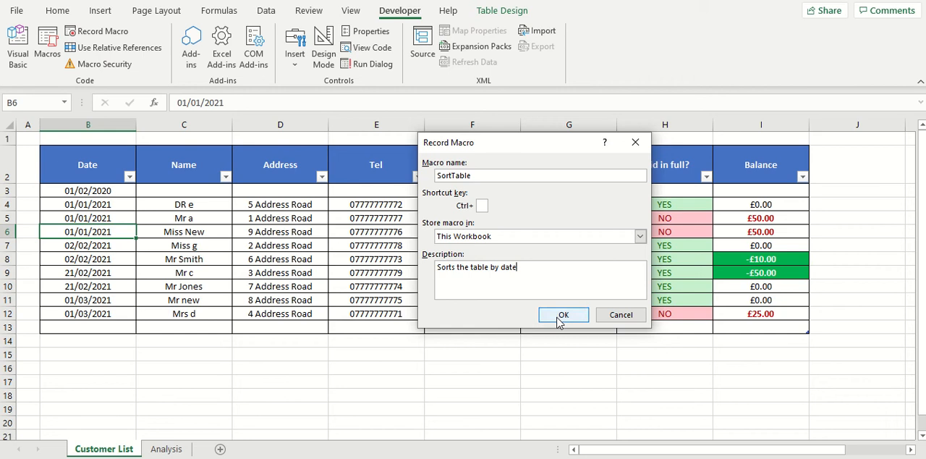
click(559, 322)
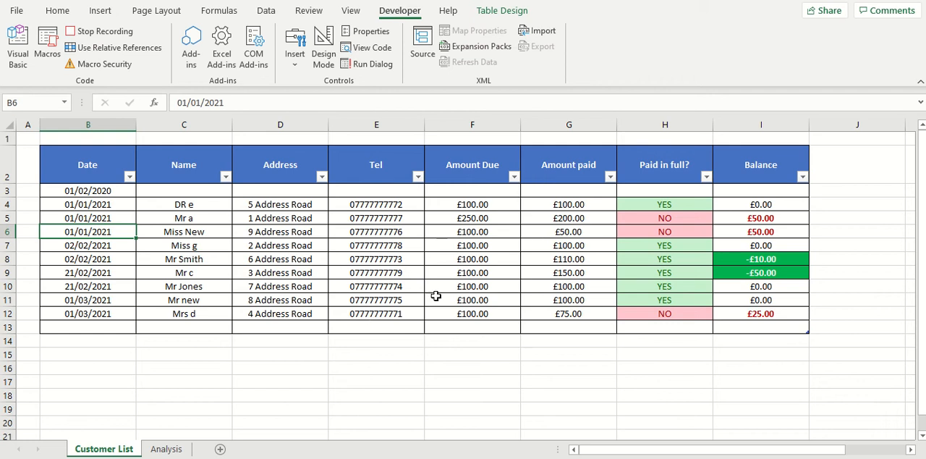
Step: Select the whole table B2:I13 including its headers and sort it by Date on cell values, Oldest to Newest
click(98, 175)
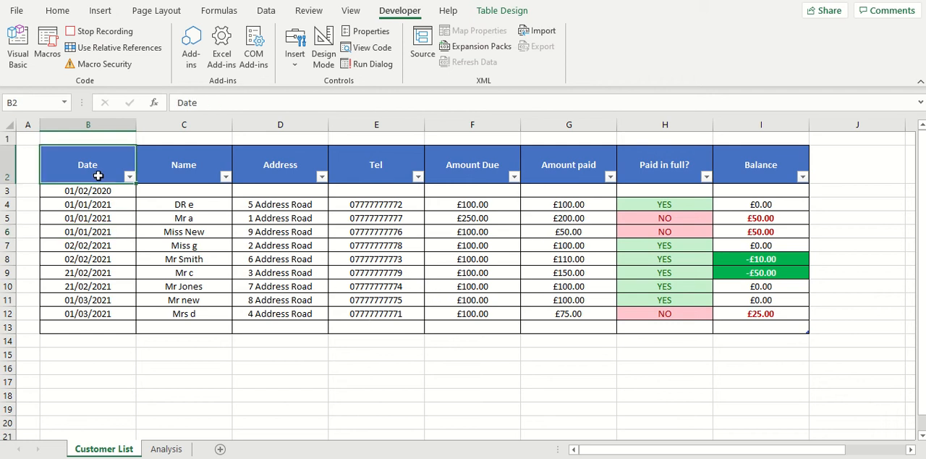
key(ctrl+shift+Right)
key(ctrl+shift+Down)
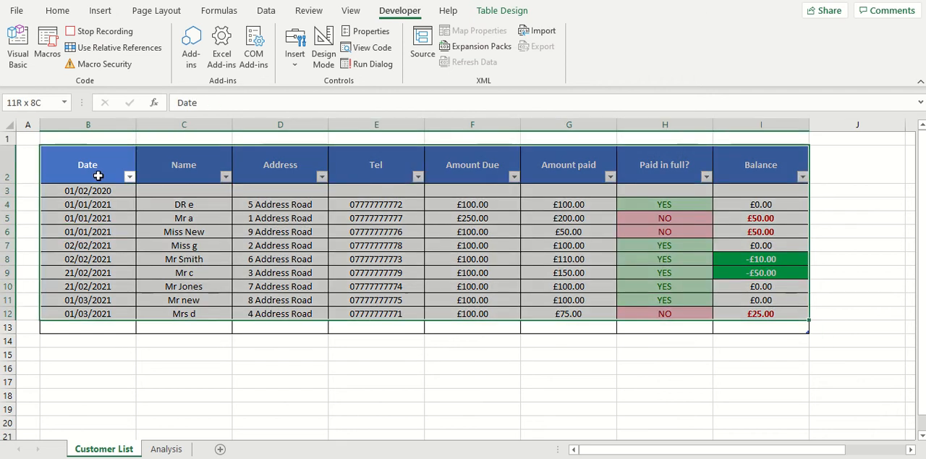
key(shift+Down)
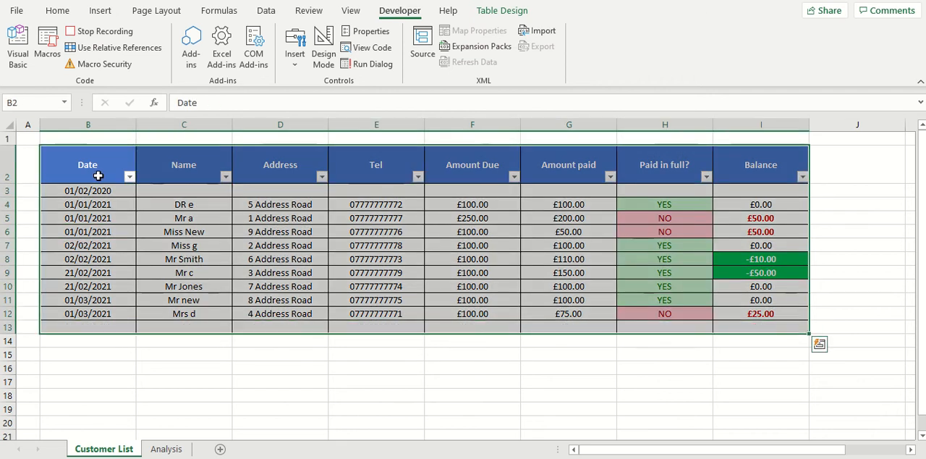
click(266, 10)
click(535, 45)
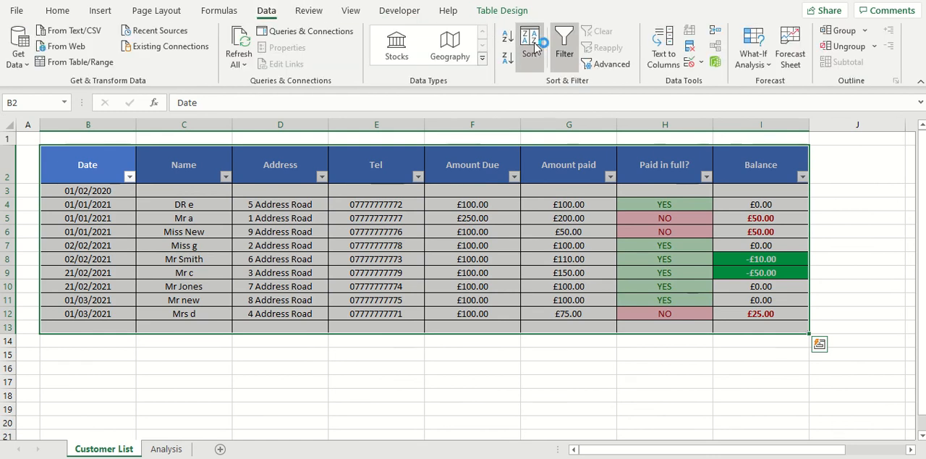
click(459, 215)
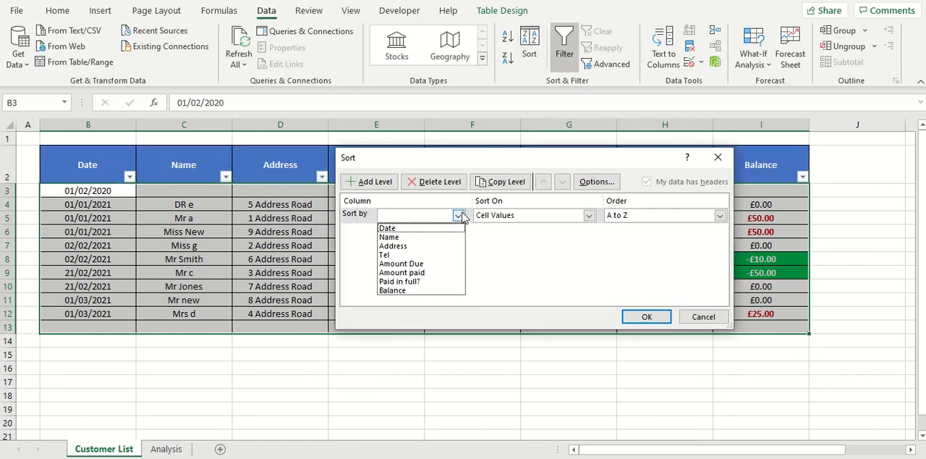
click(423, 231)
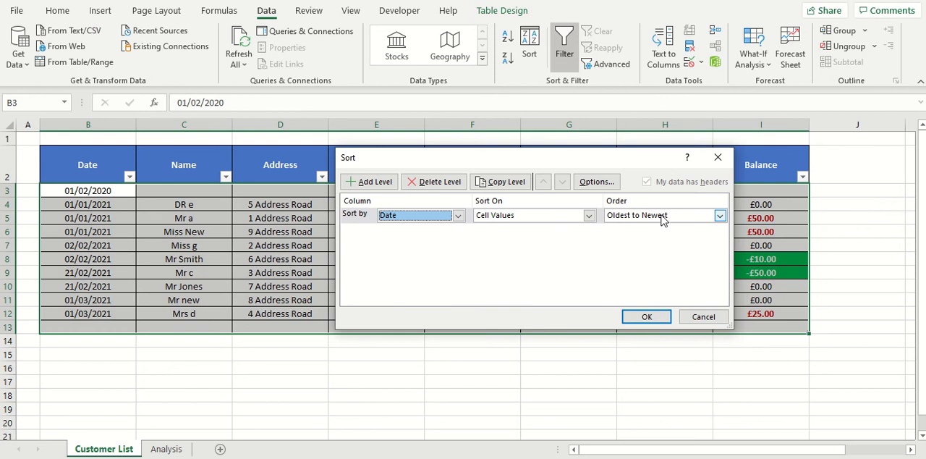
click(720, 215)
click(660, 229)
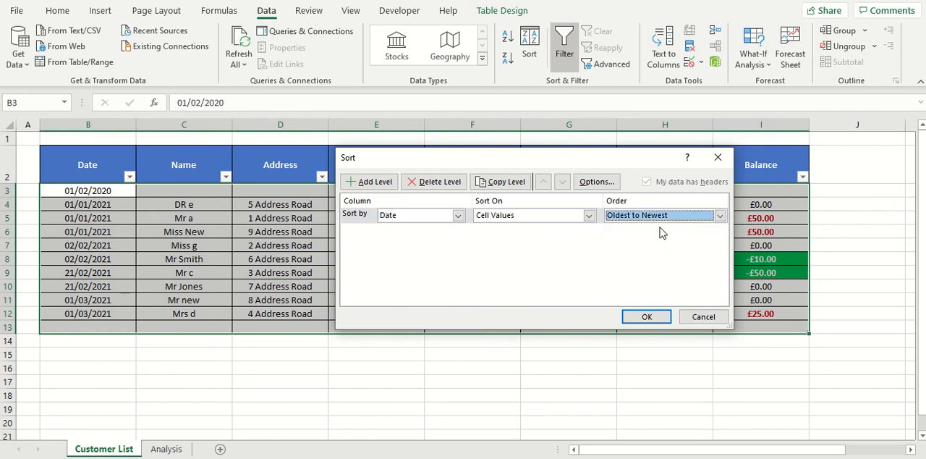
click(650, 317)
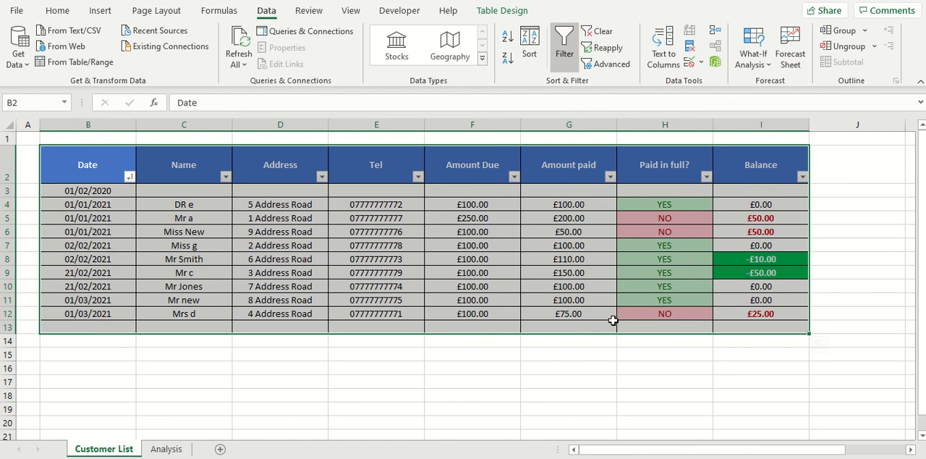
Step: Go from B3 to the last filled cell of the Date column and stop recording the macro
click(92, 192)
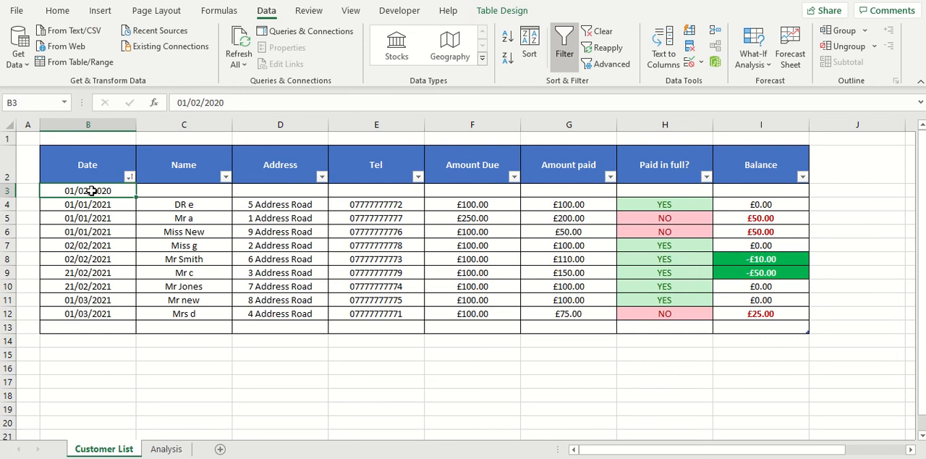
key(ctrl+Down)
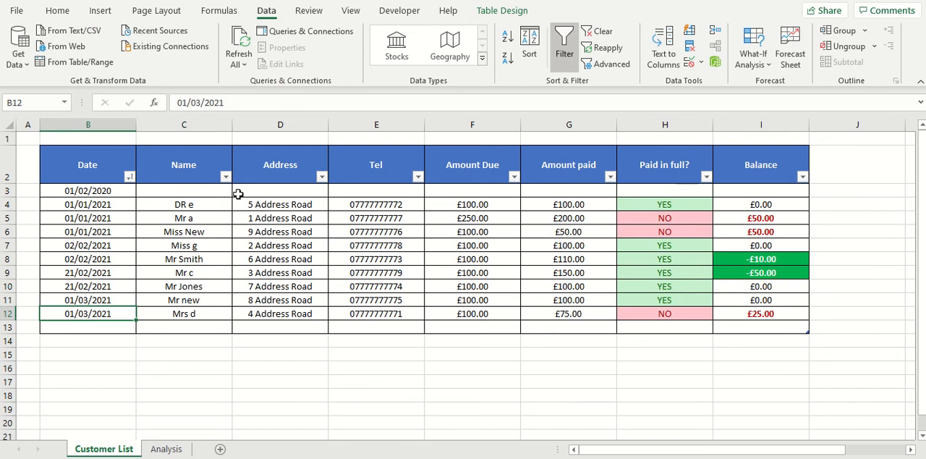
click(405, 11)
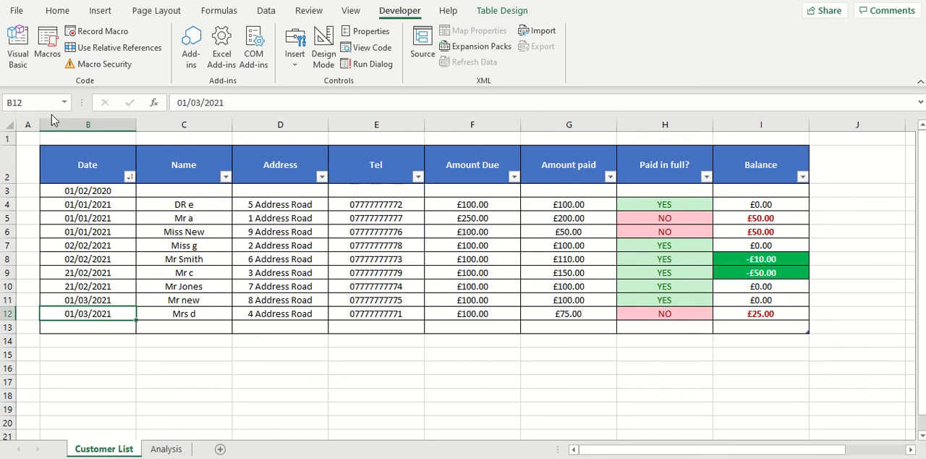
Step: Open the SortTable macro's code for editing, examine the recorded commands, and close the code editor
click(47, 47)
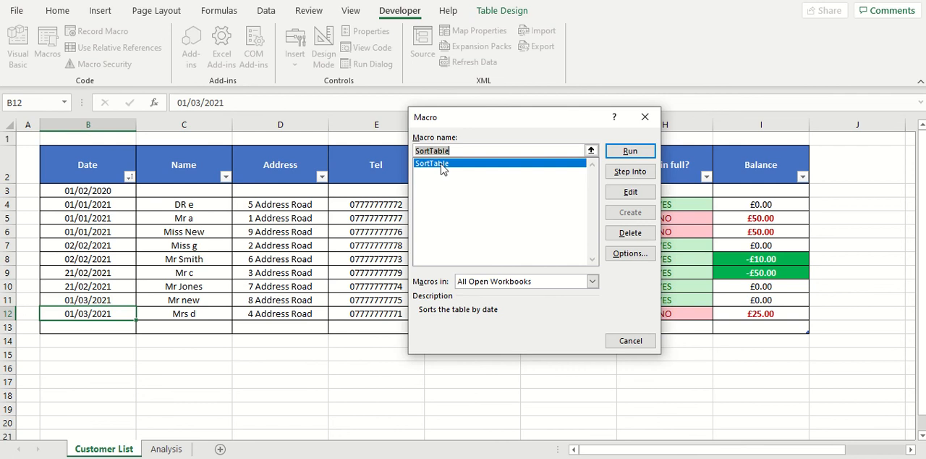
click(629, 194)
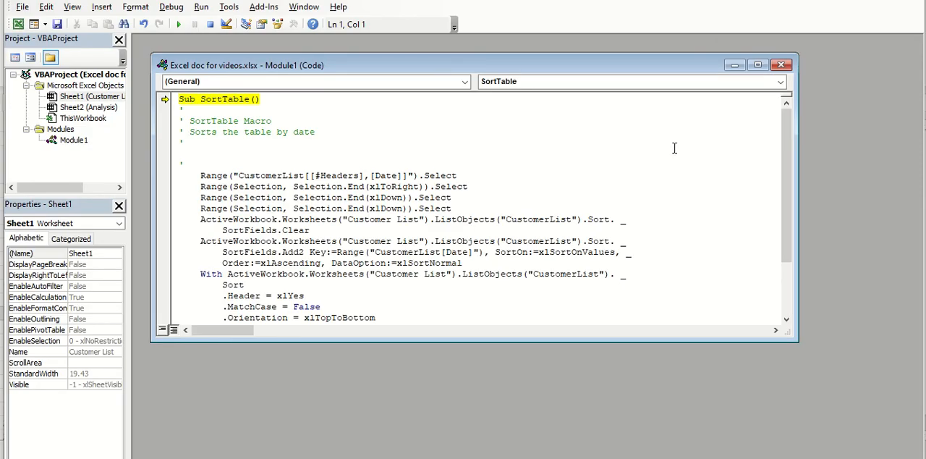
click(758, 64)
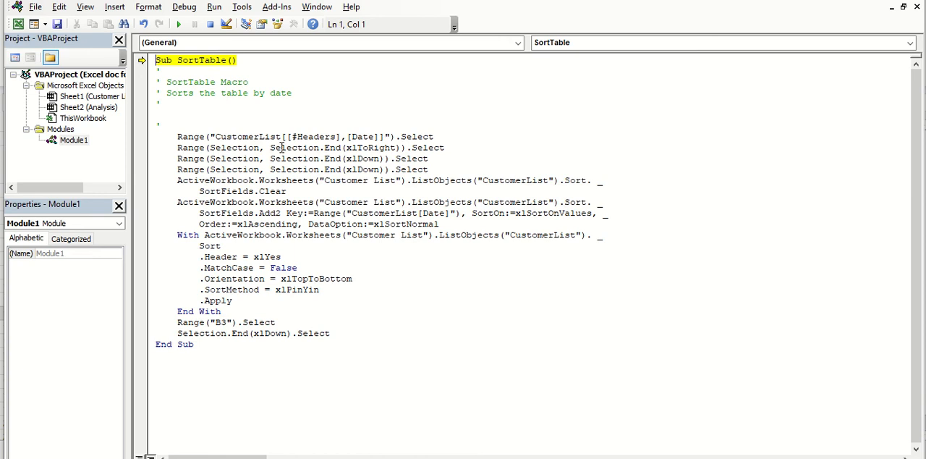
mouse_move(353, 169)
mouse_move(557, 215)
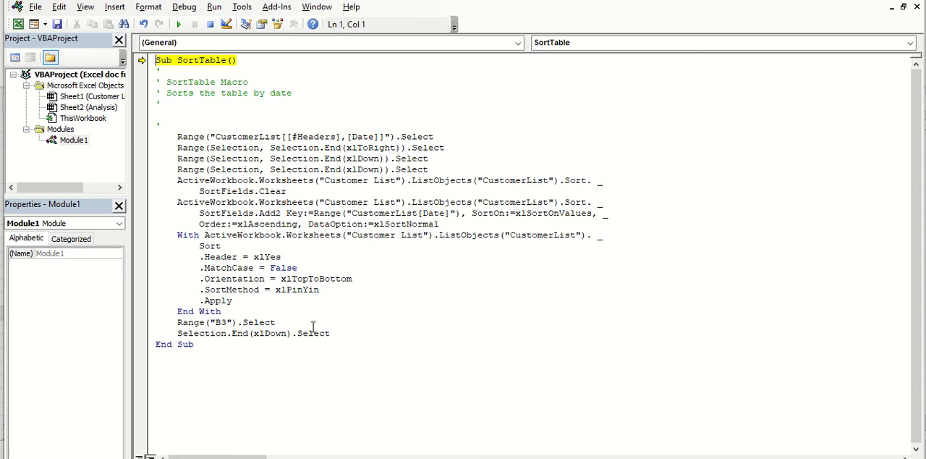
click(917, 7)
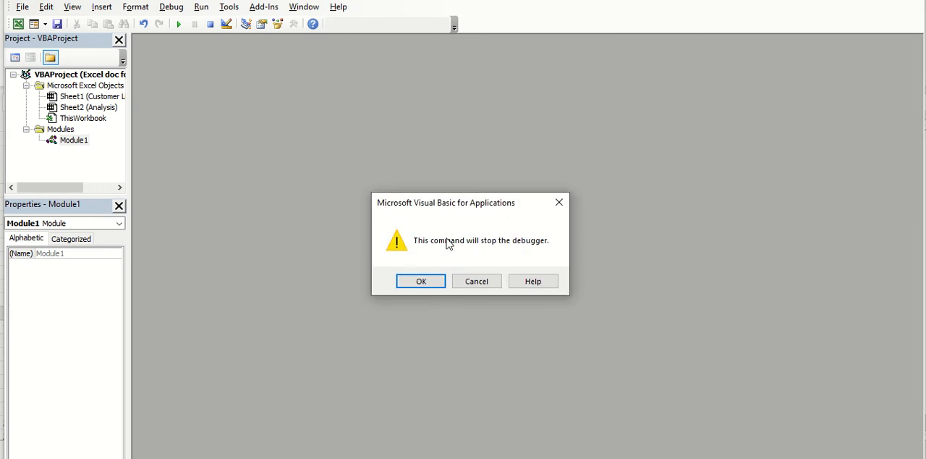
click(432, 277)
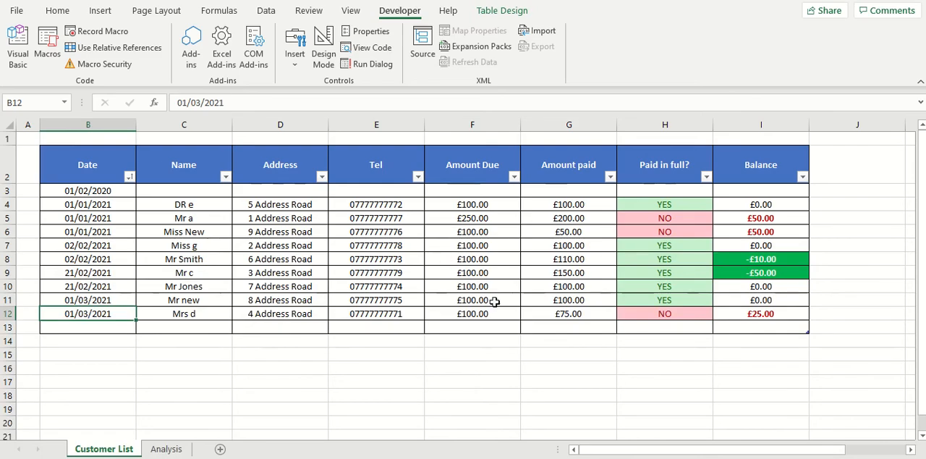
Step: View the list of macros available in all open workbooks and close it without running any
click(406, 298)
click(46, 49)
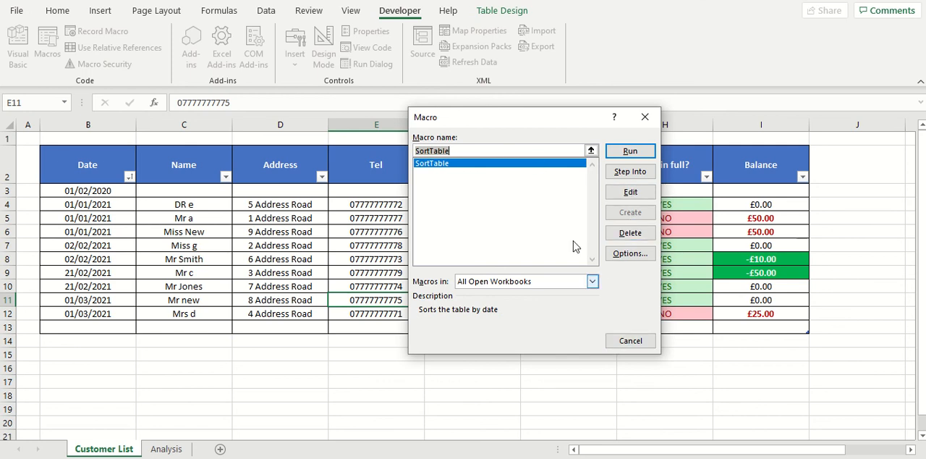
click(630, 341)
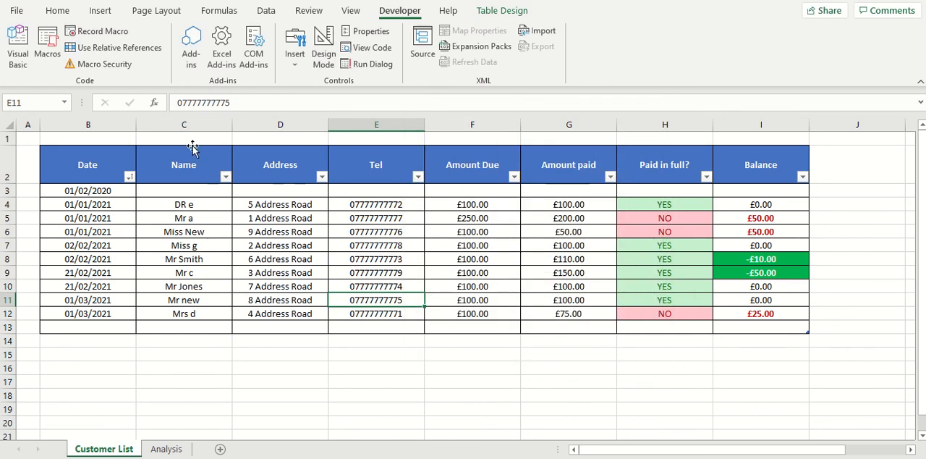
Step: Draw a form control button across the upper part of the Date header cell B2 and assign the SortTable macro to it
click(93, 173)
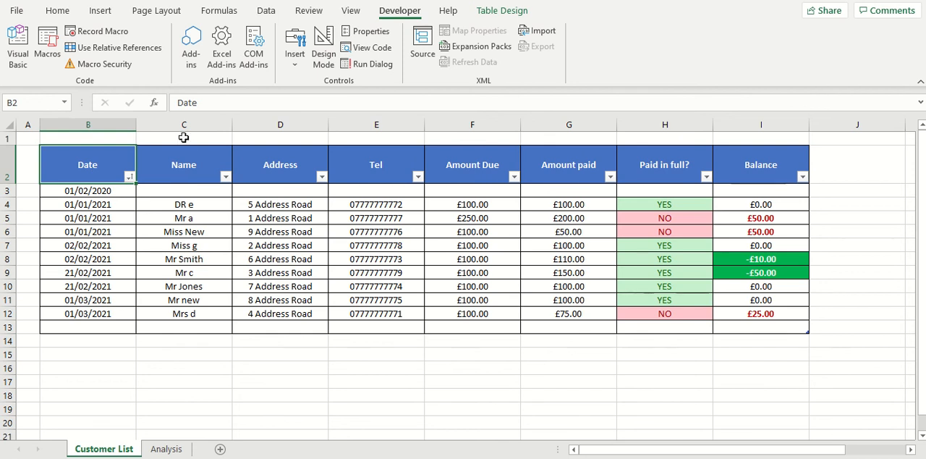
click(295, 70)
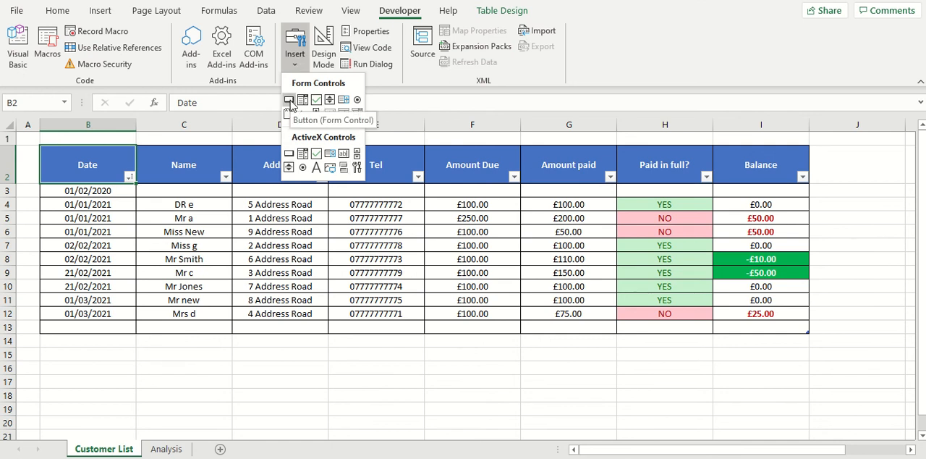
click(289, 100)
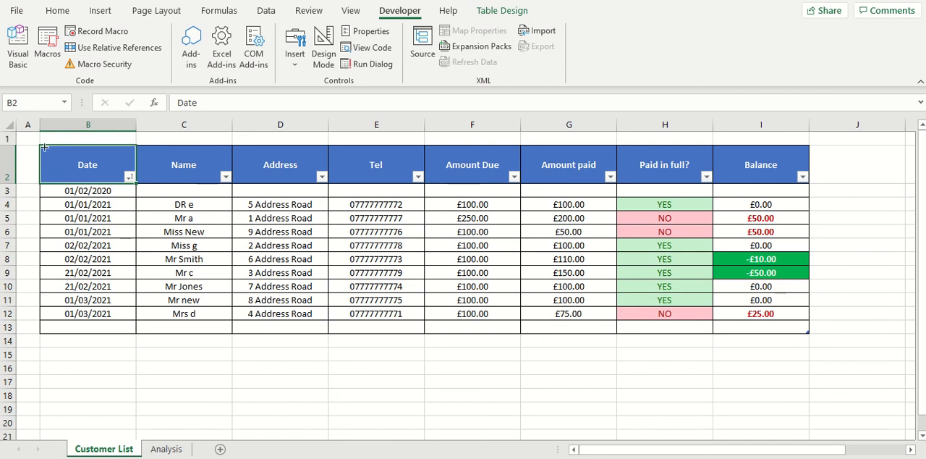
drag(44, 147, 132, 161)
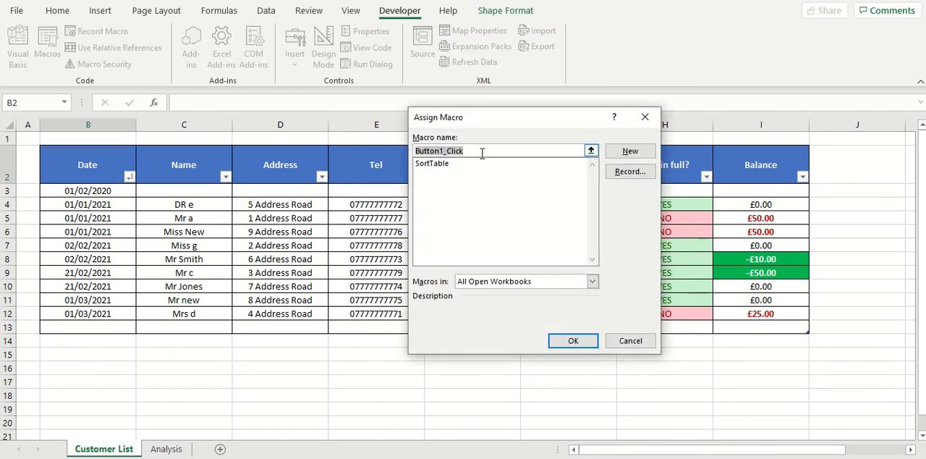
click(447, 164)
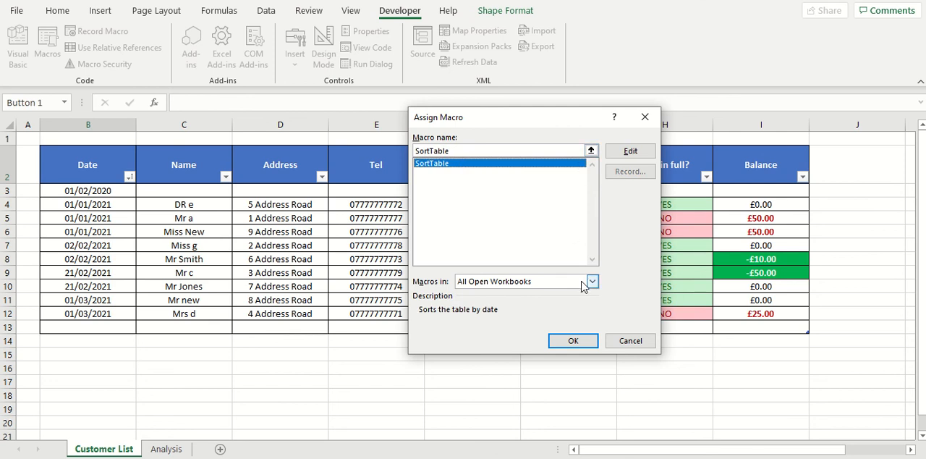
click(573, 341)
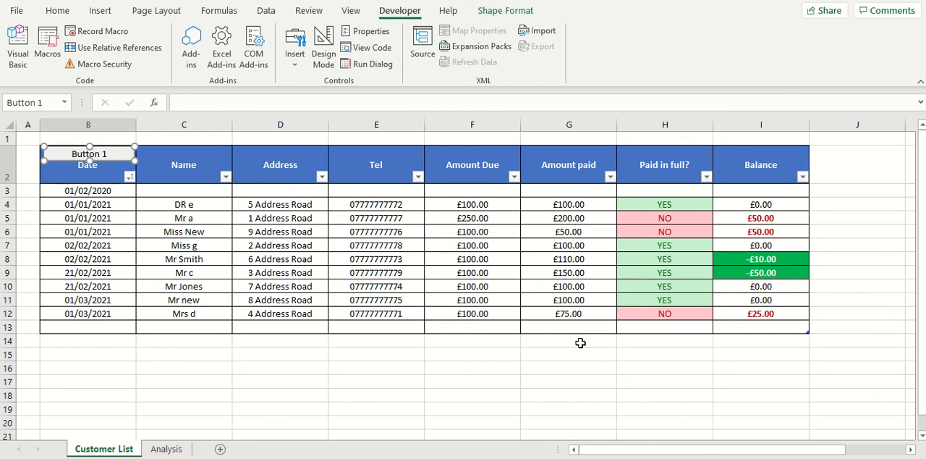
click(107, 176)
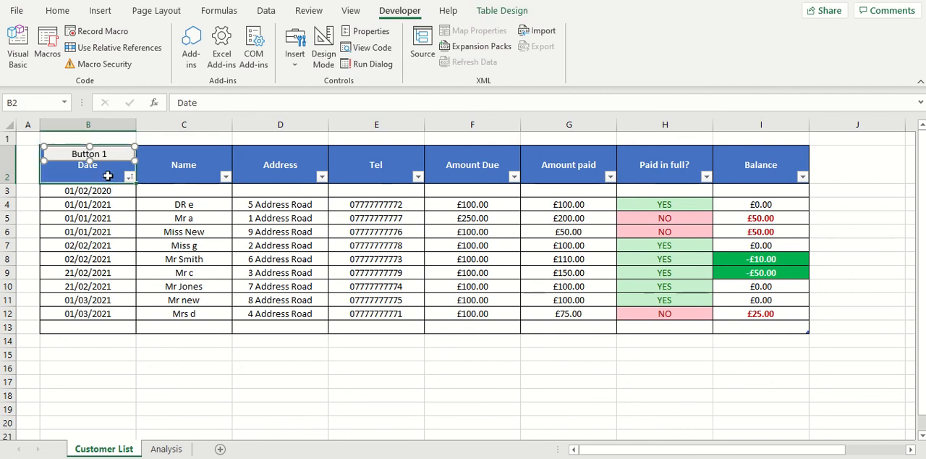
Step: Bottom-align the text of the Date header cell B2 and stretch the button's lower edge down to just above it
click(58, 10)
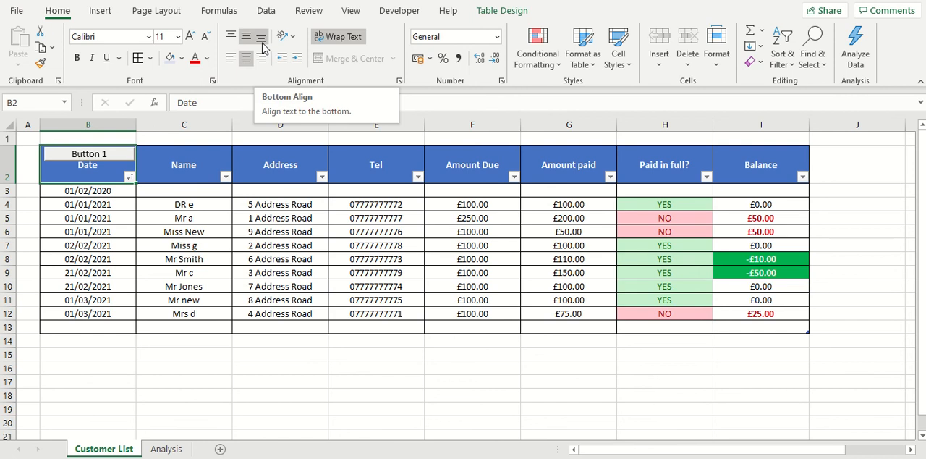
click(262, 45)
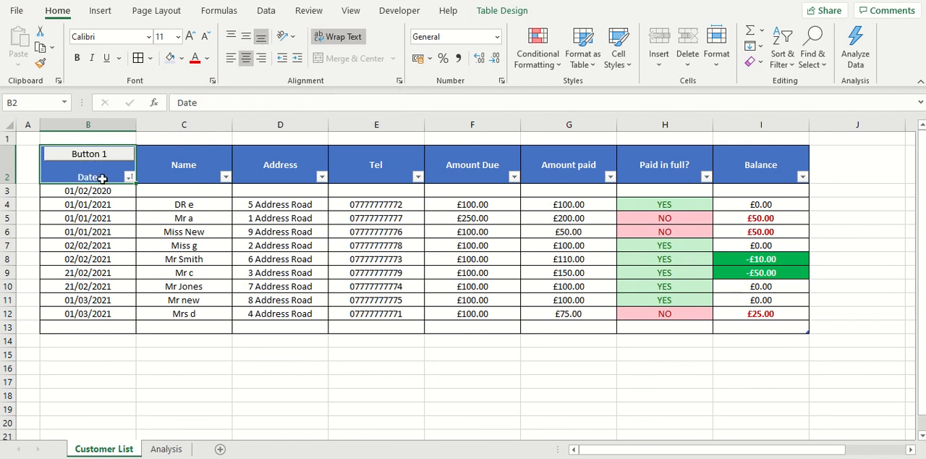
right_click(120, 159)
key(Escape)
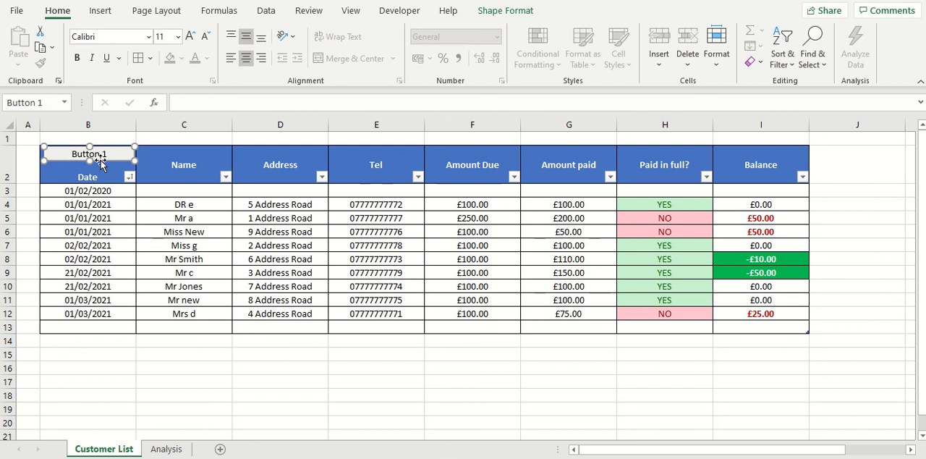
drag(89, 160, 89, 168)
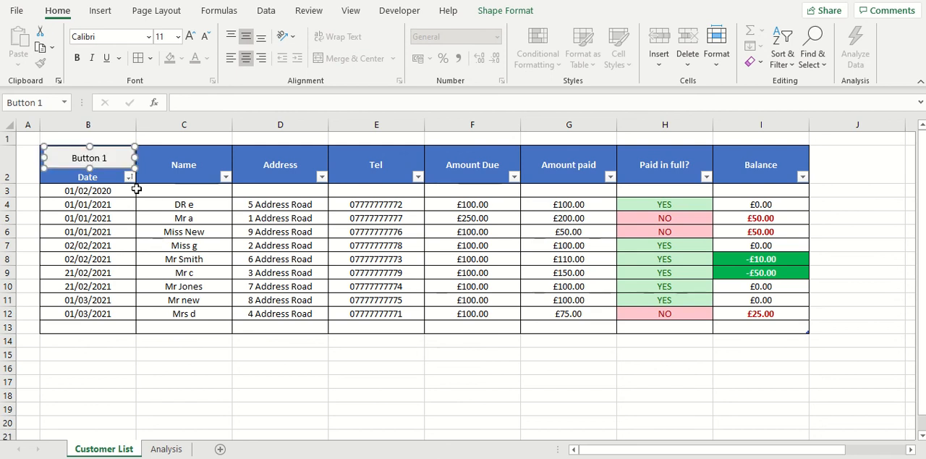
Step: Change the button's label to "Update" in bold and deselect the button
right_click(102, 155)
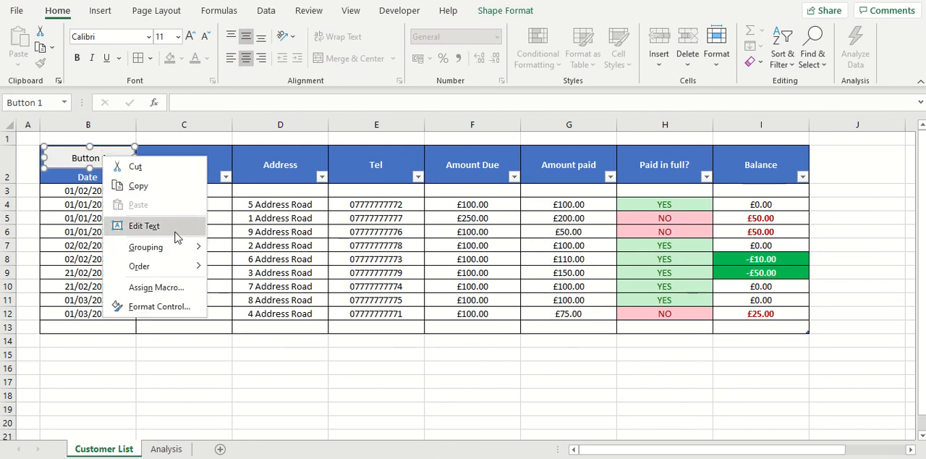
click(152, 230)
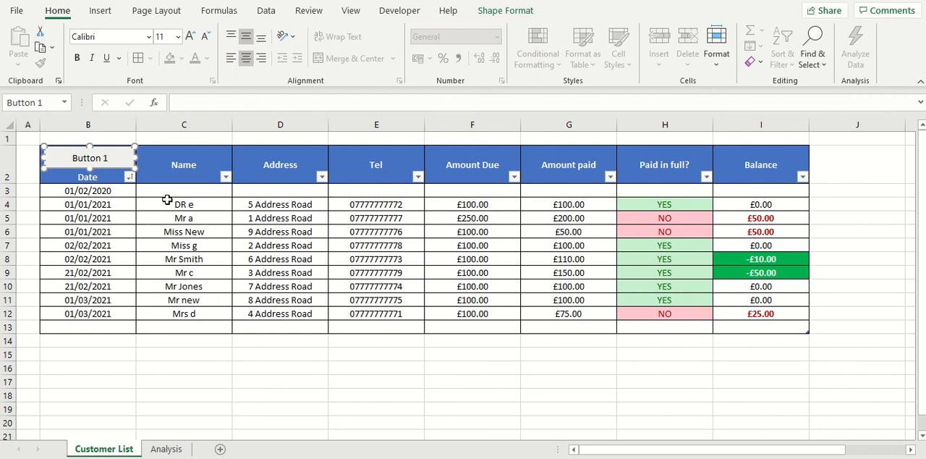
key(Delete)
key(Delete)
key(Delete)
key(Delete)
key(Delete)
key(Delete)
key(Delete)
key(ctrl+b)
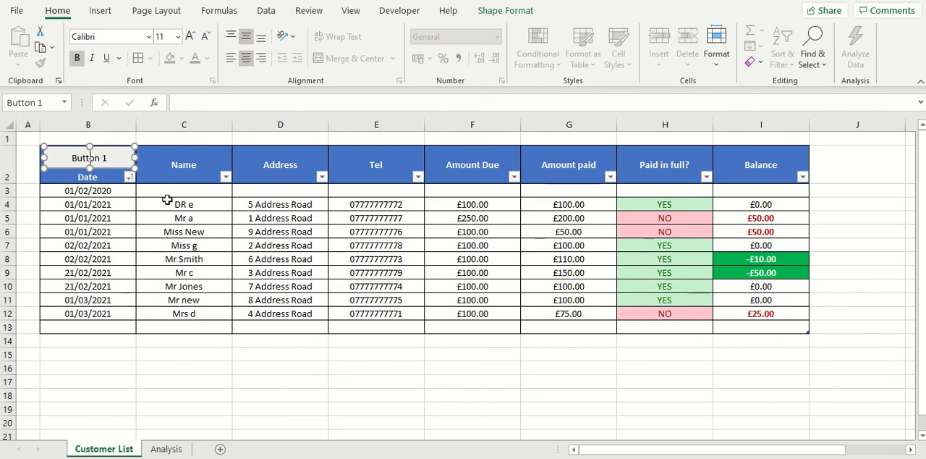
text(Update)
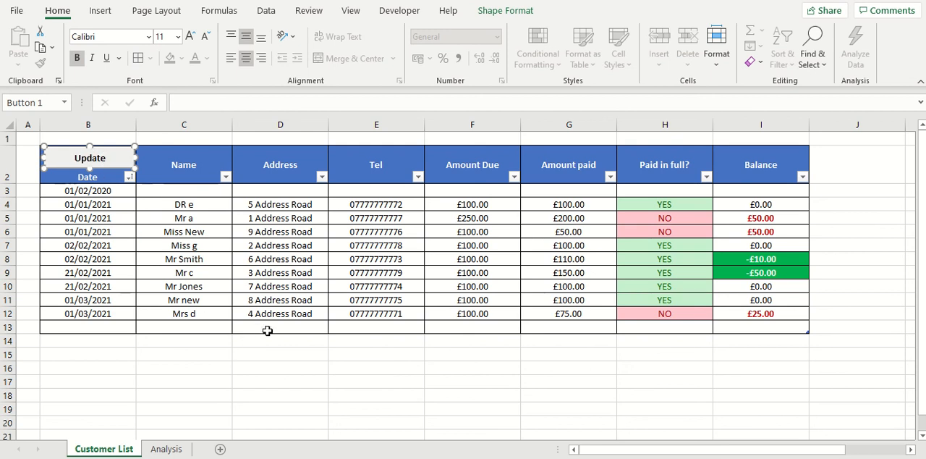
click(282, 350)
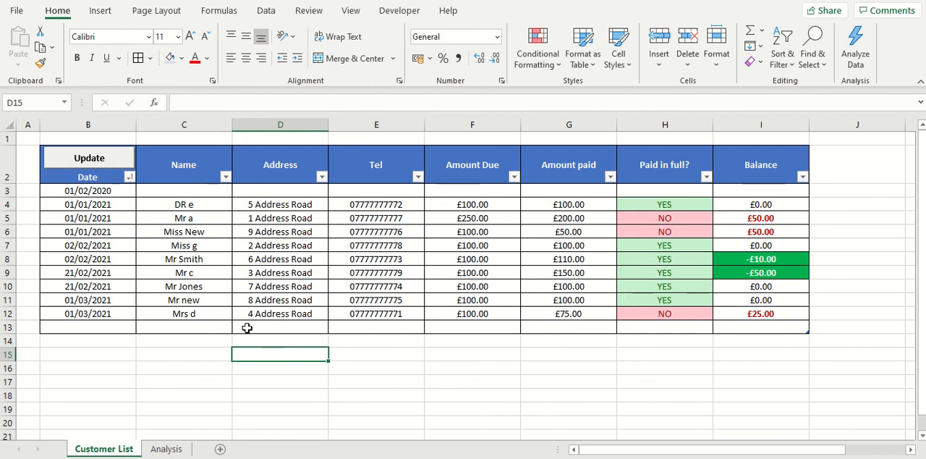
Step: Enter the dates 01/01/2020 in B13 and 01/02/2020 in B14 of the Date column
click(103, 328)
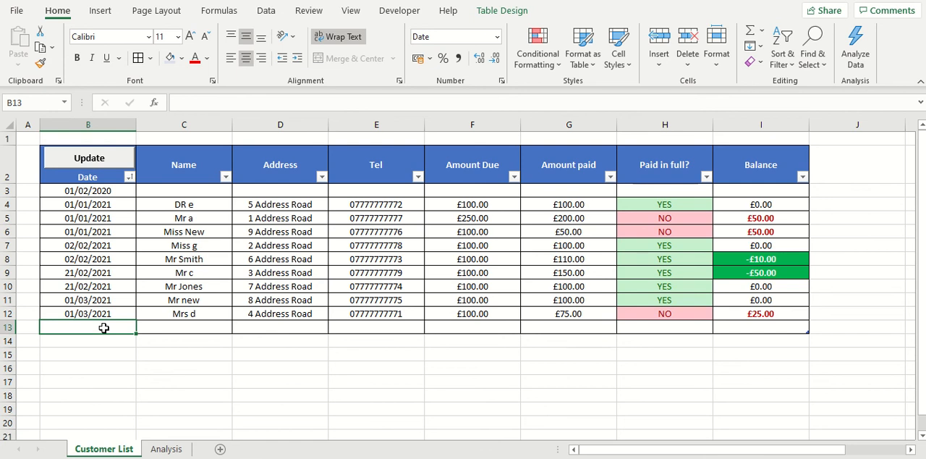
text(01/01/2020)
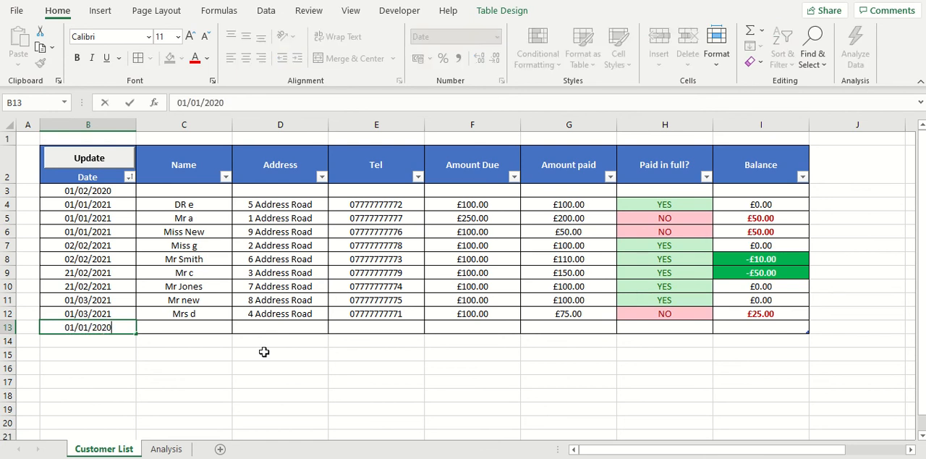
click(232, 344)
key(Left)
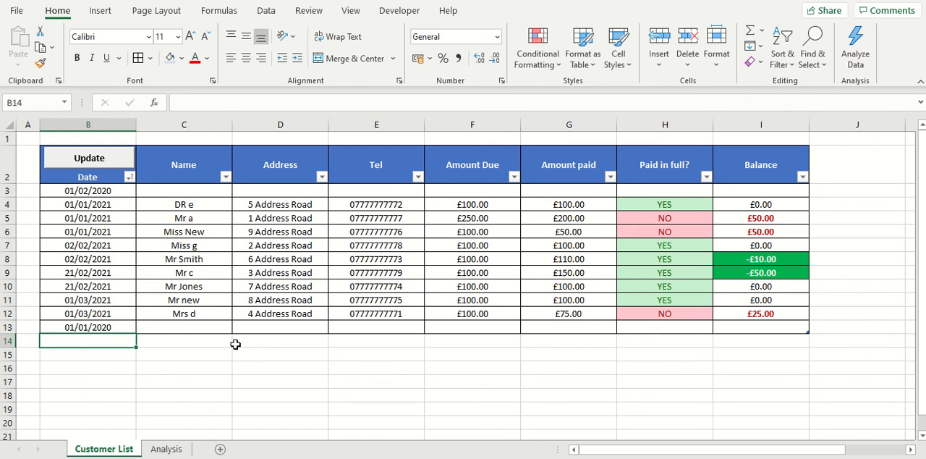
text(01/02/2020)
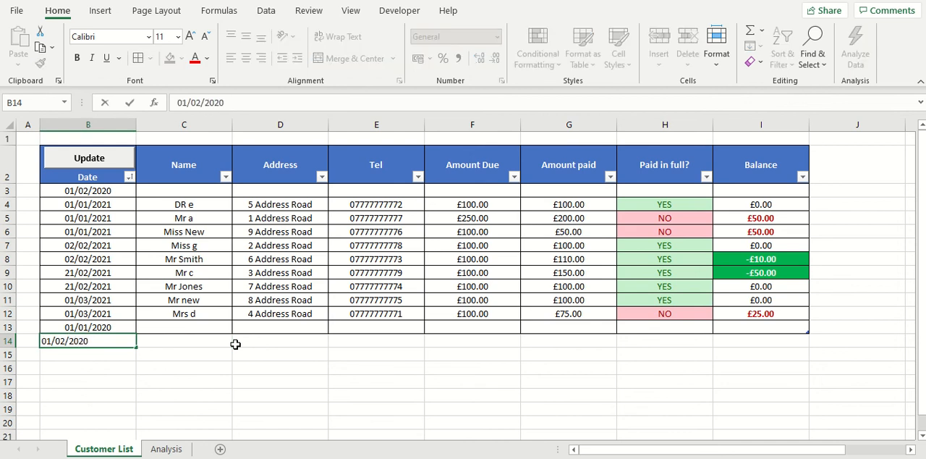
key(Return)
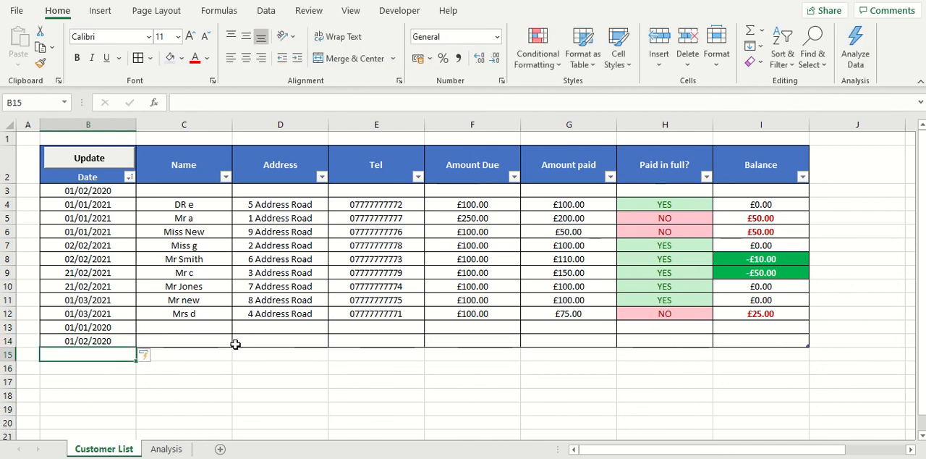
Step: Extend the Date column with 01/03/2020 in B15 and 04/04/2020 in B16
text(01/03/2020)
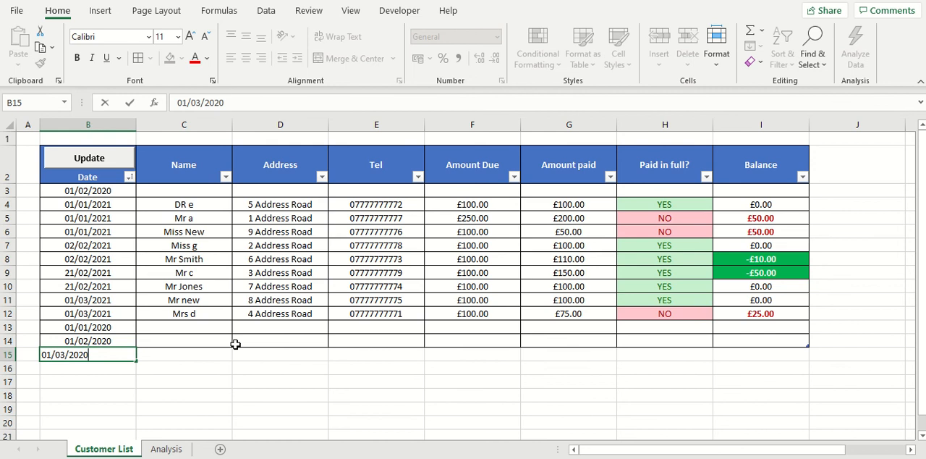
key(Return)
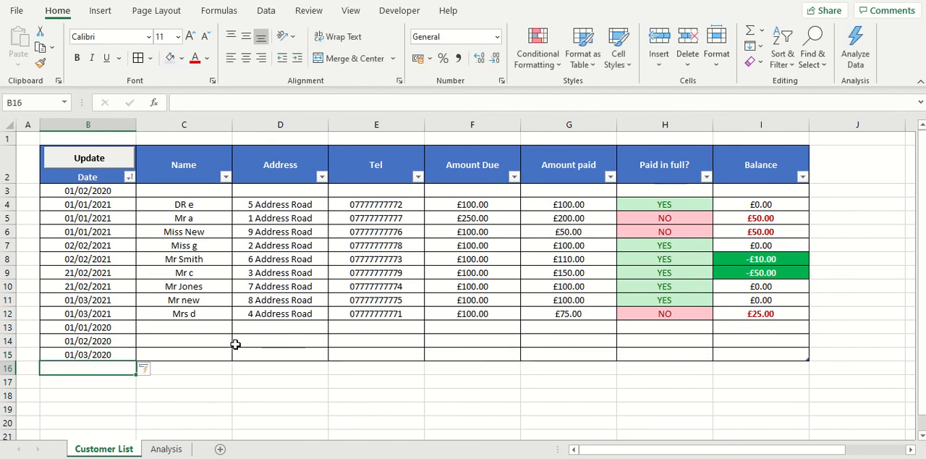
text(04/)
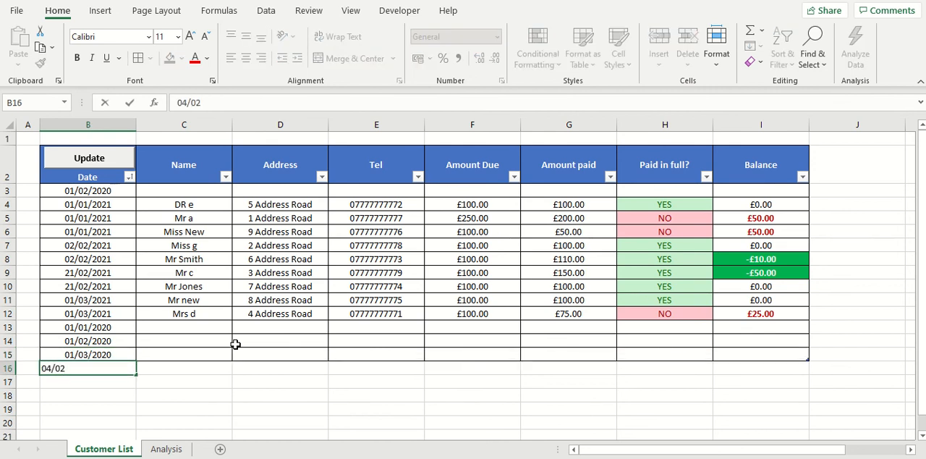
text(04/2020)
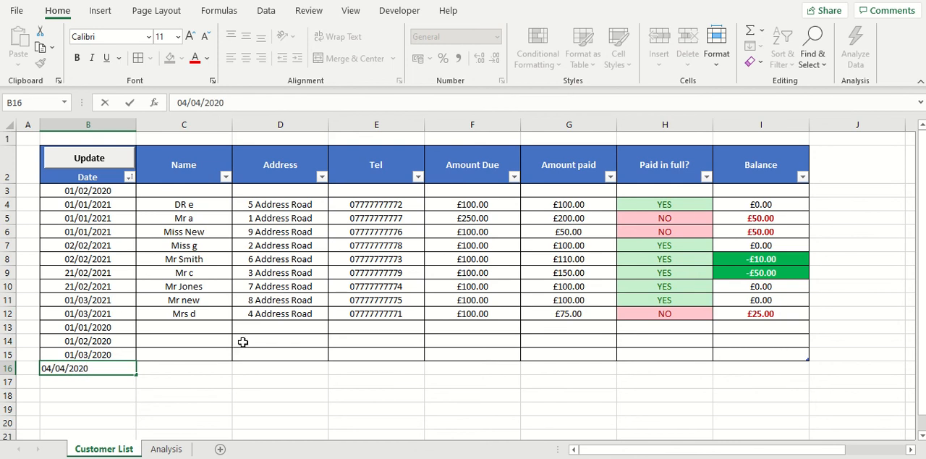
click(272, 396)
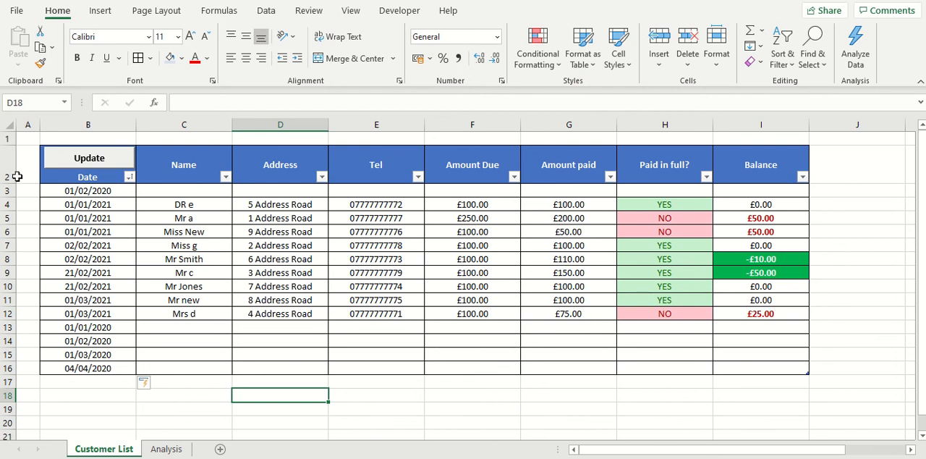
right_click(9, 218)
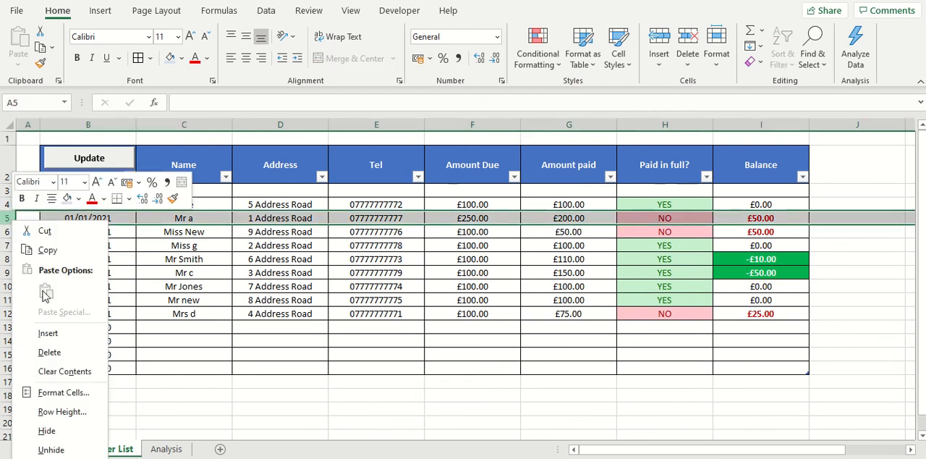
click(300, 356)
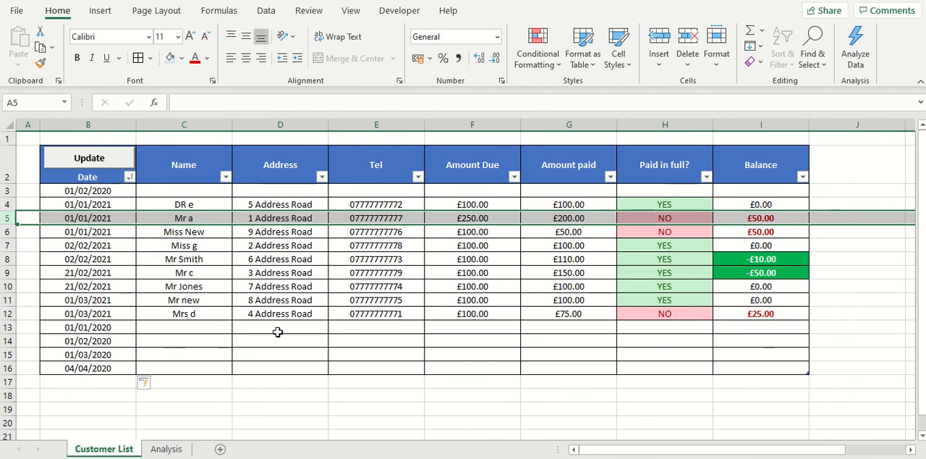
click(654, 343)
click(476, 355)
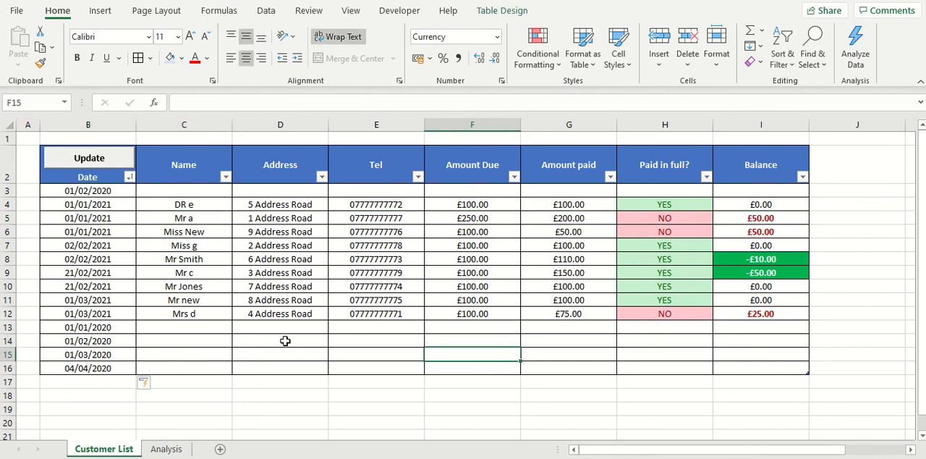
click(274, 368)
click(760, 370)
click(500, 357)
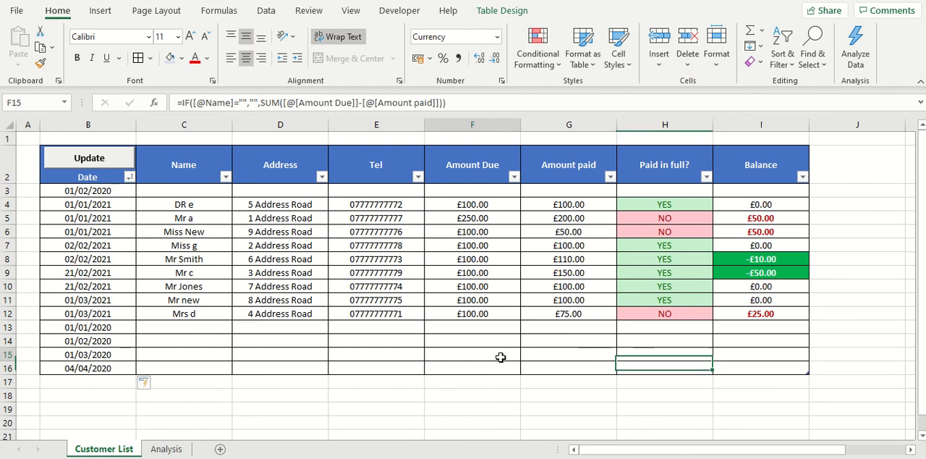
Step: Sort the table by date with the Update button and add the date 05/02/2020 in B17 below the last row
click(92, 159)
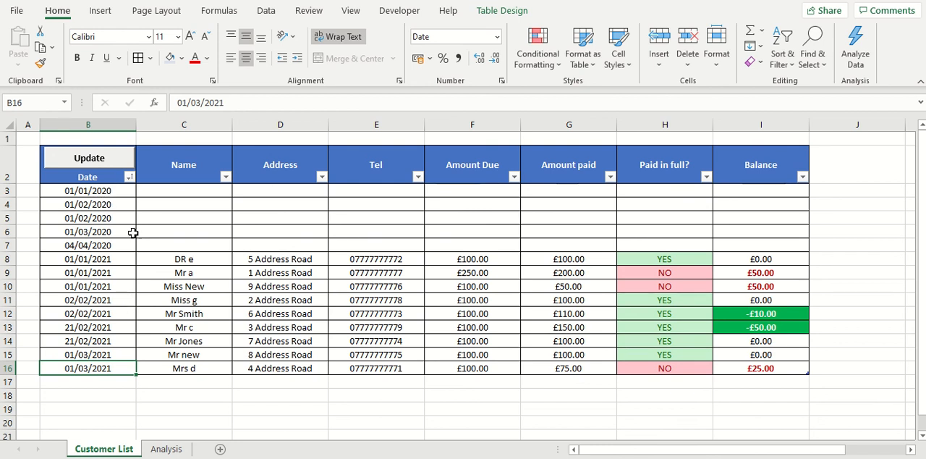
click(95, 384)
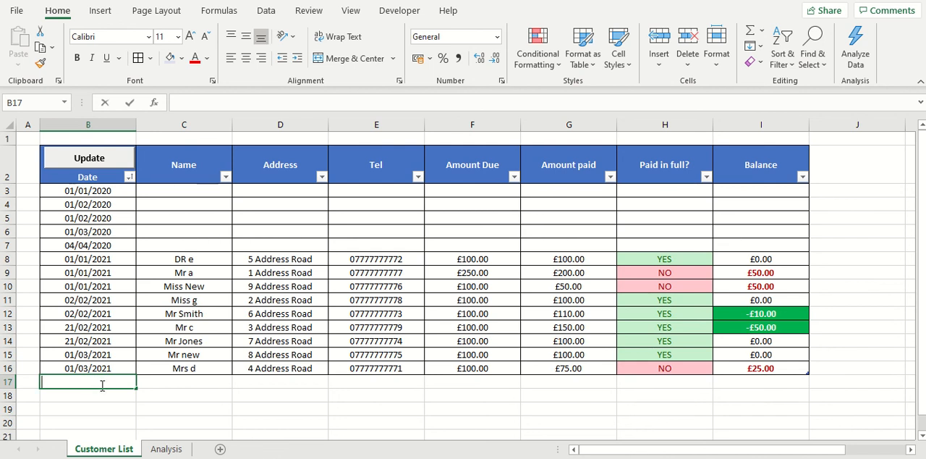
text(05/02/20)
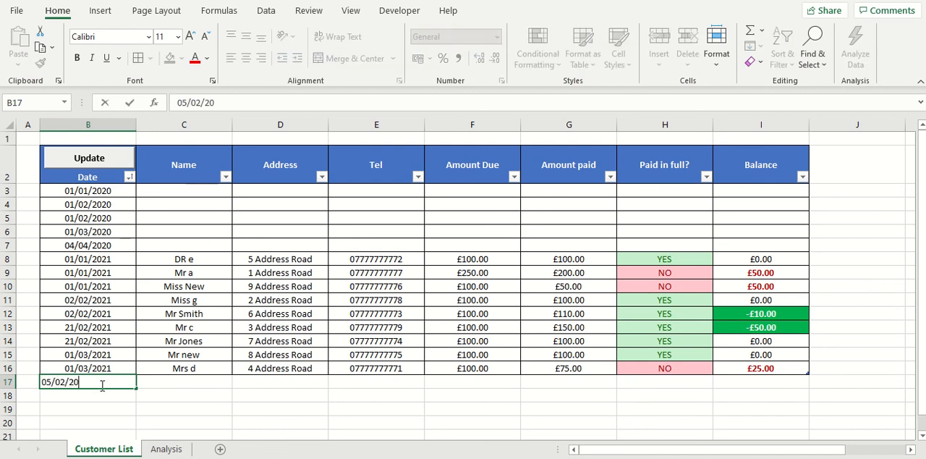
text(20)
click(185, 394)
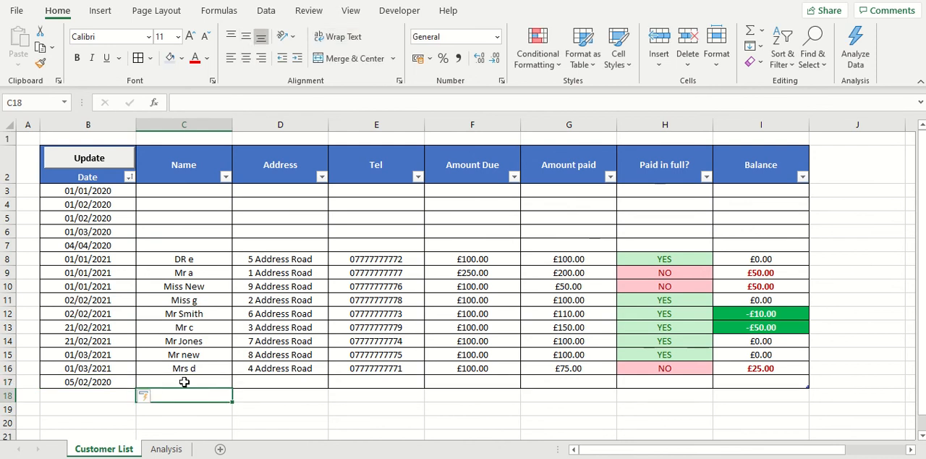
Step: Run the Update button to re-sort the table and select the 05/02/2020 entry in B6
click(91, 216)
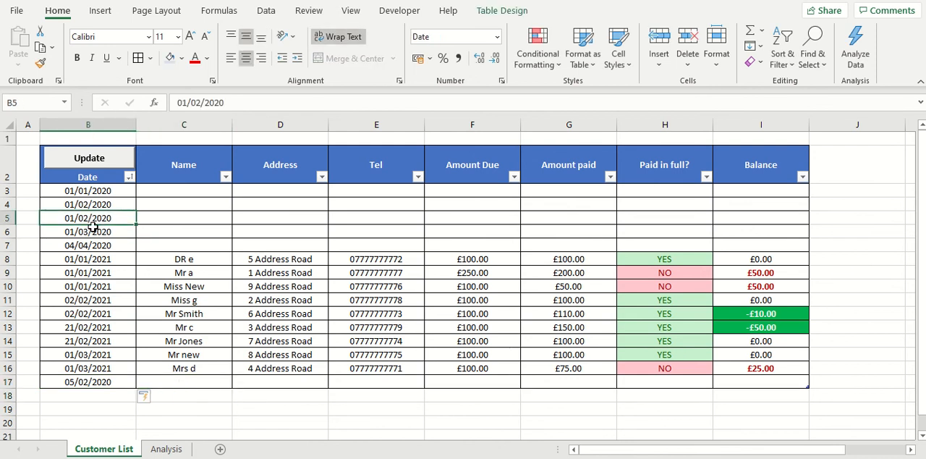
click(65, 233)
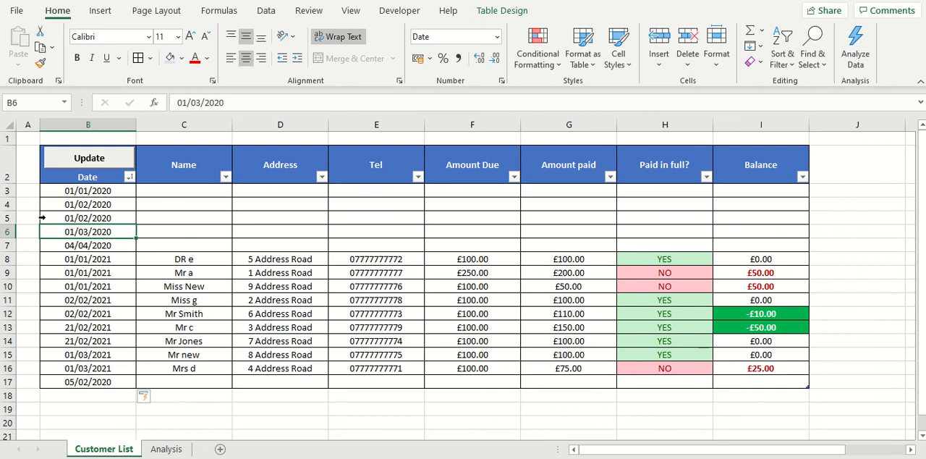
click(205, 369)
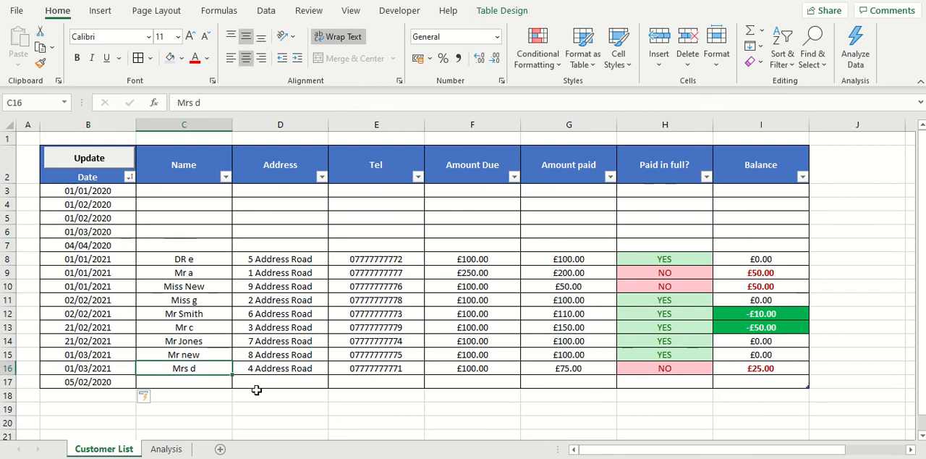
click(76, 160)
click(88, 234)
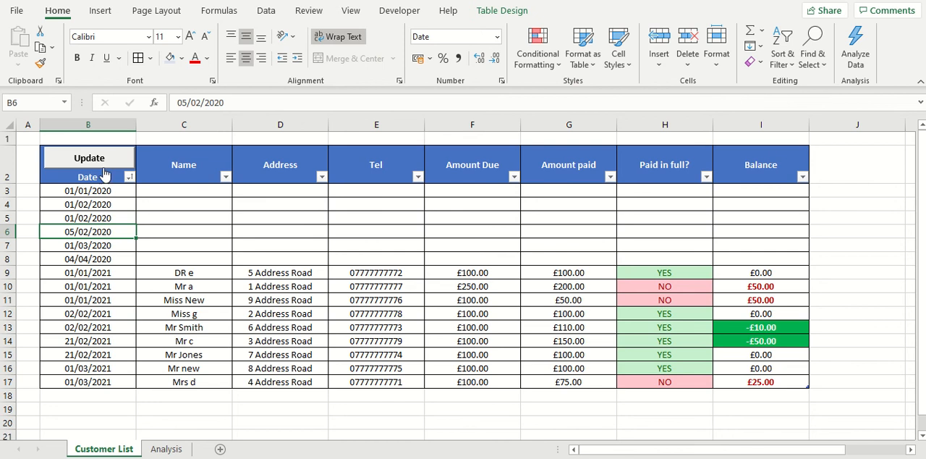
Step: Show the insertable form controls without adding one, and run the Update button's sort macro again
click(391, 10)
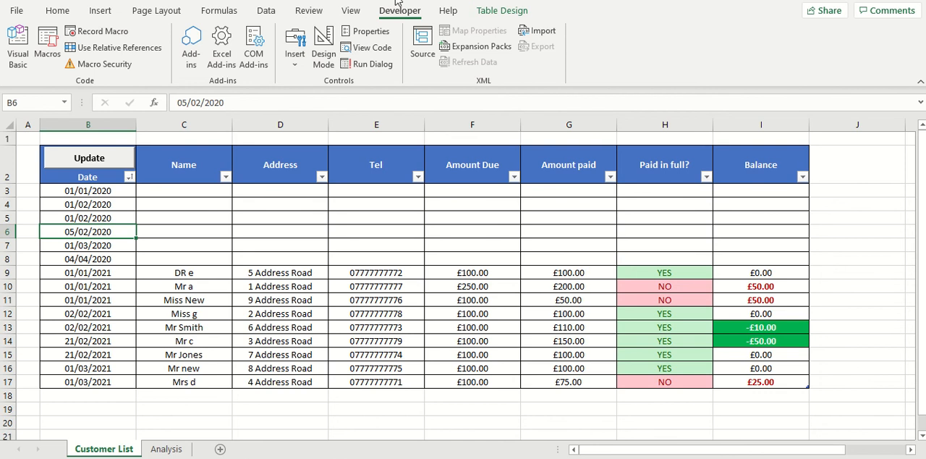
click(295, 71)
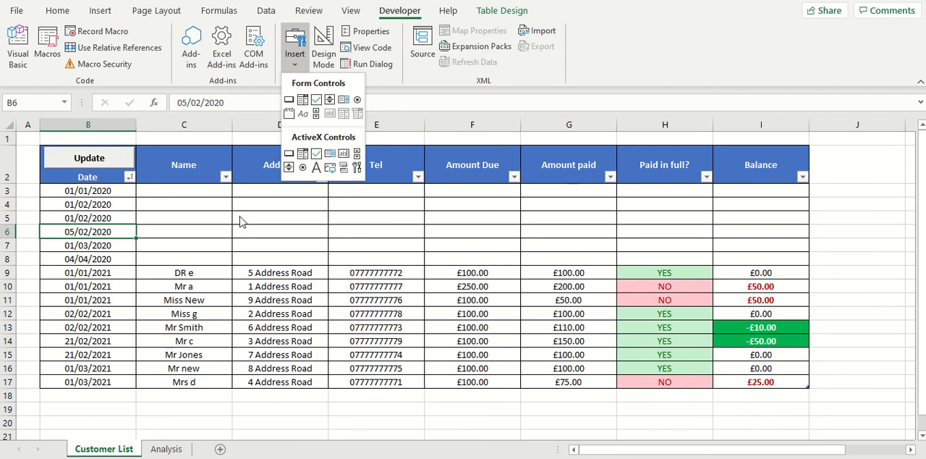
click(217, 241)
click(107, 165)
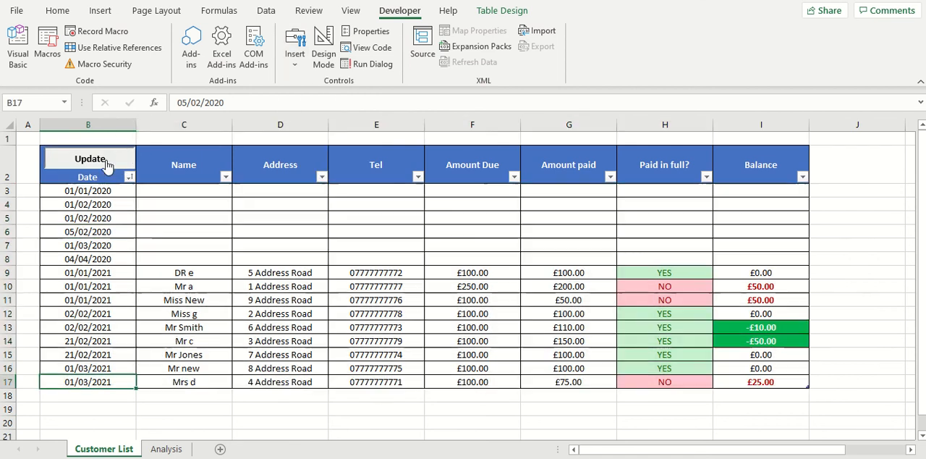